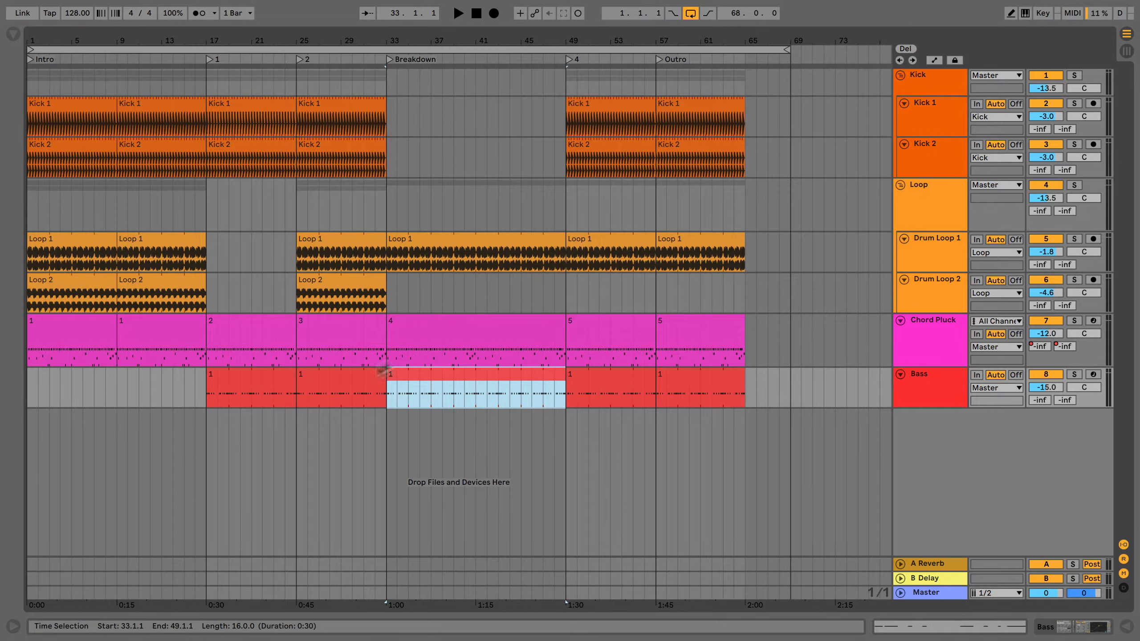
# View the set's clips in Session View and return to Arrangement View.
pyautogui.moveTo(197, 390); pyautogui.dragTo(115, 390)
pyautogui.click(109, 390)
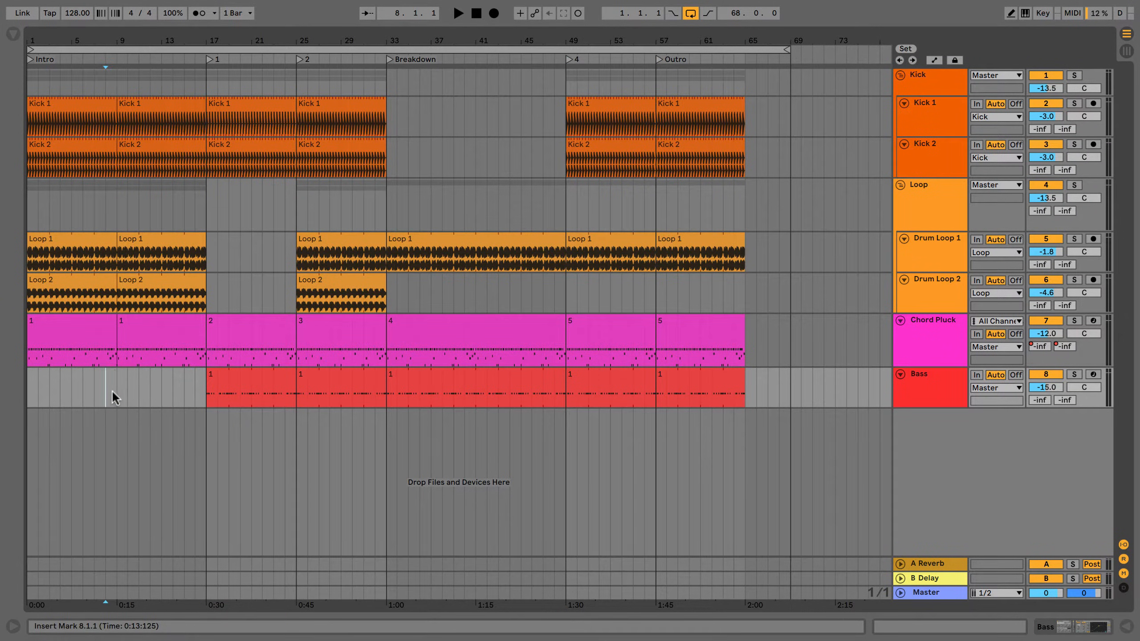
pyautogui.click(114, 386)
pyautogui.press('Tab')
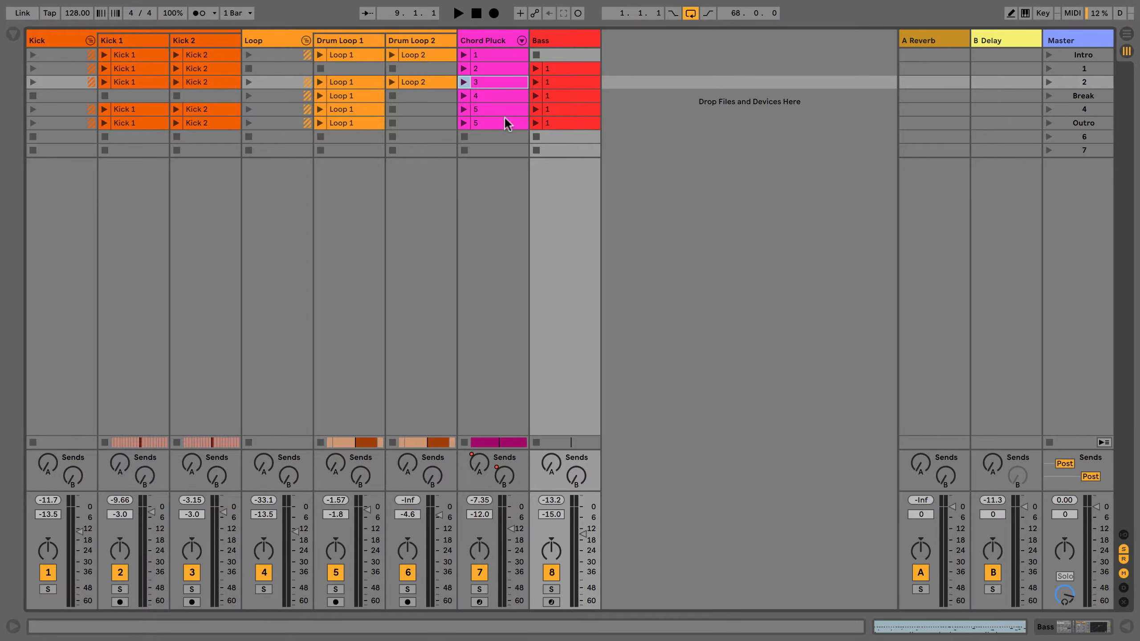
pyautogui.press('Tab')
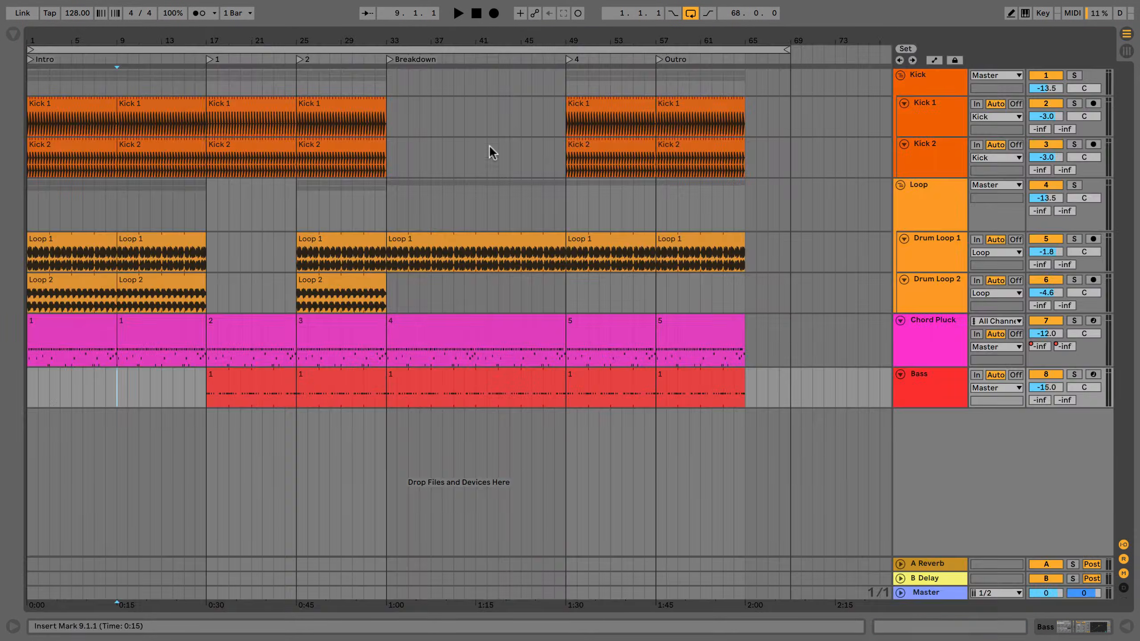
# Select the Breakdown clip on the Bass track and check where the Export MIDI Clip command is offered.
pyautogui.click(415, 376)
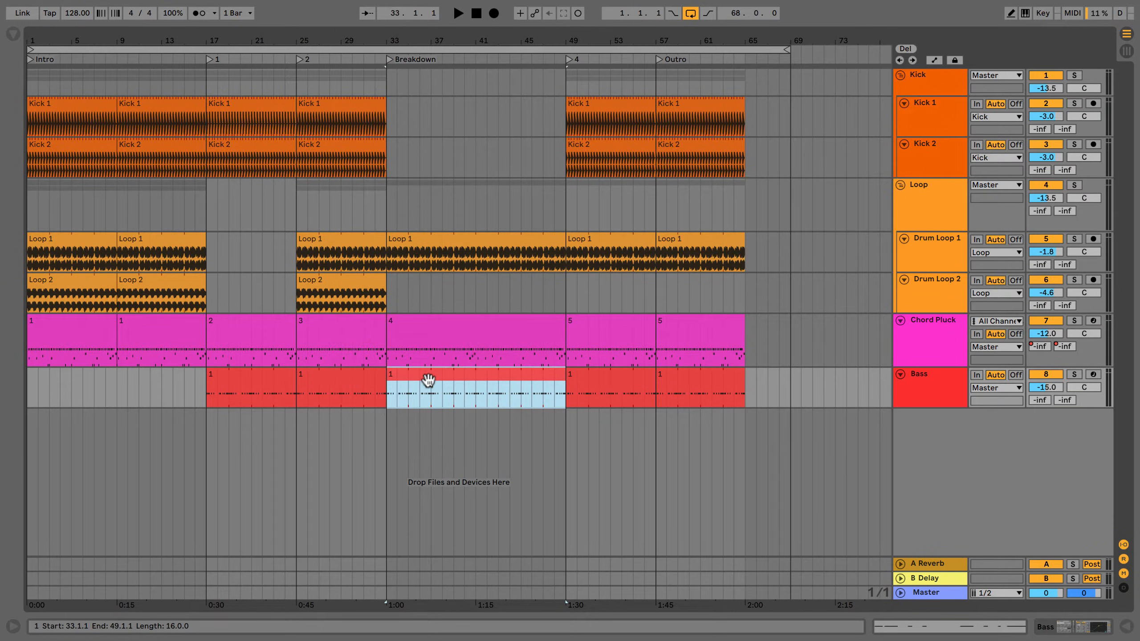
pyautogui.rightClick(428, 379)
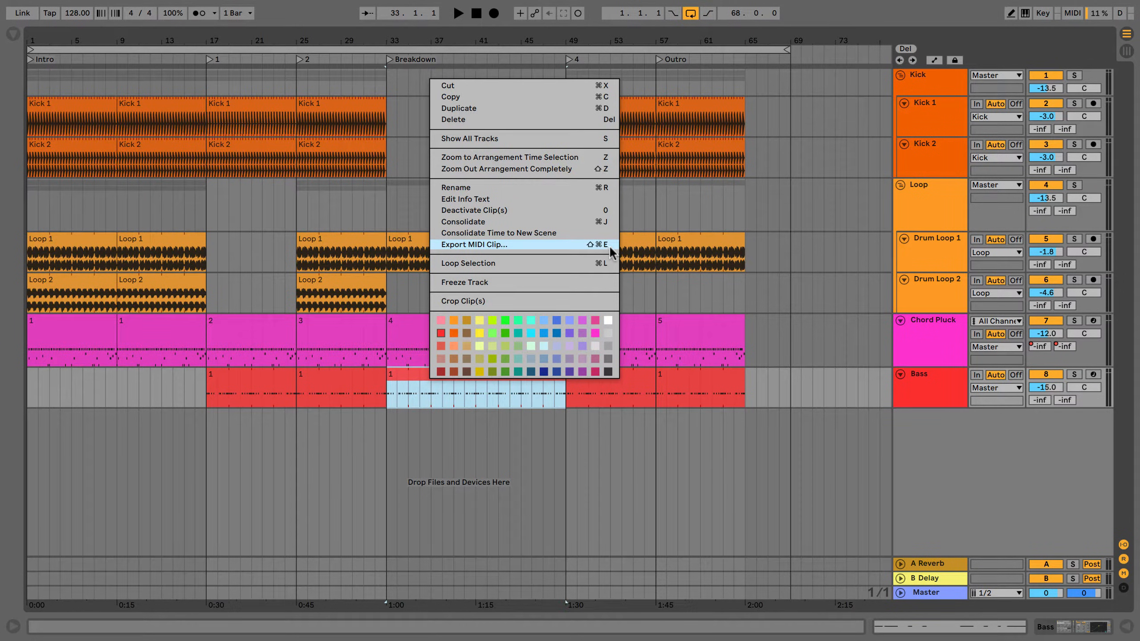
pyautogui.click(384, 361)
pyautogui.click(401, 359)
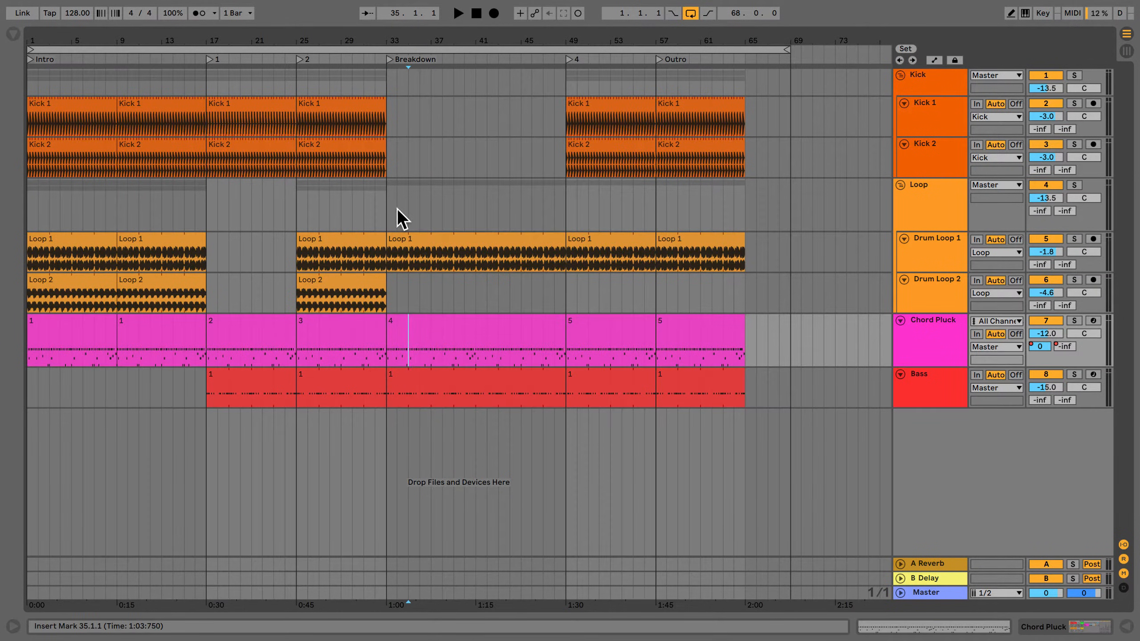
pyautogui.click(50, 4)
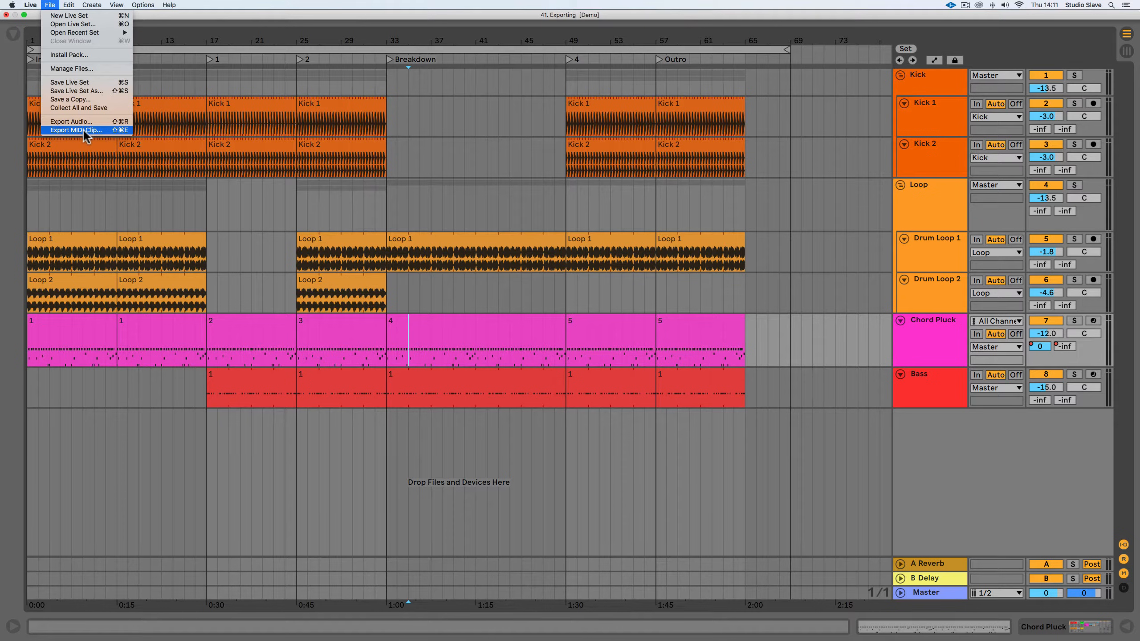
pyautogui.click(469, 207)
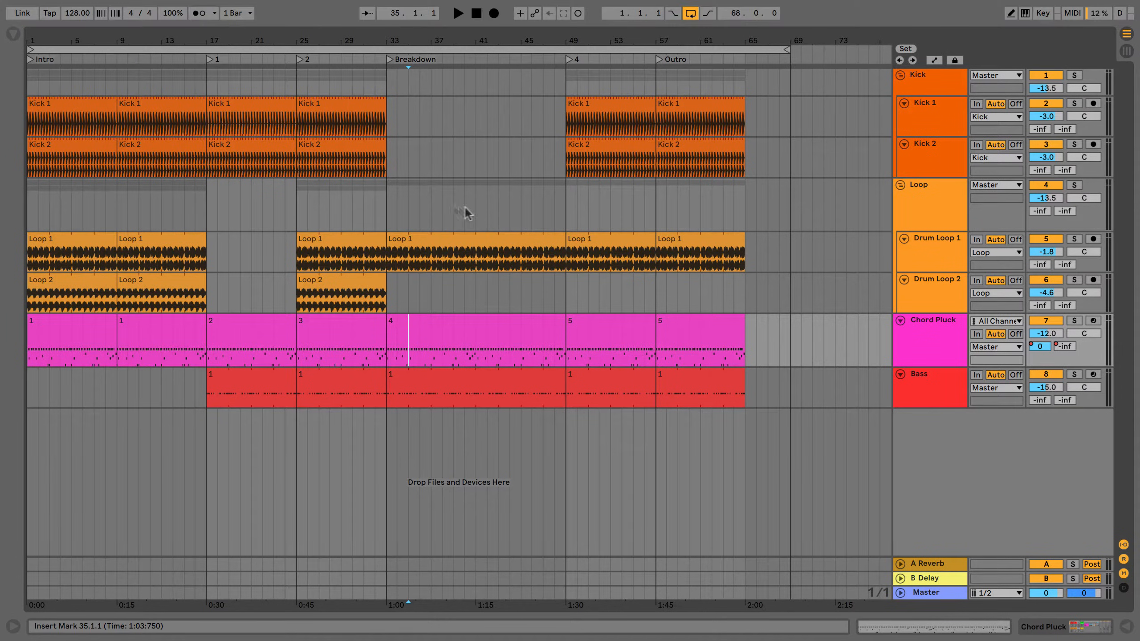
# Loop the Breakdown section from bar 33 to bar 49, and extend the loop brace to span bar 1 to bar 69.
pyautogui.moveTo(389, 126); pyautogui.dragTo(563, 119)
pyautogui.press('super+l')
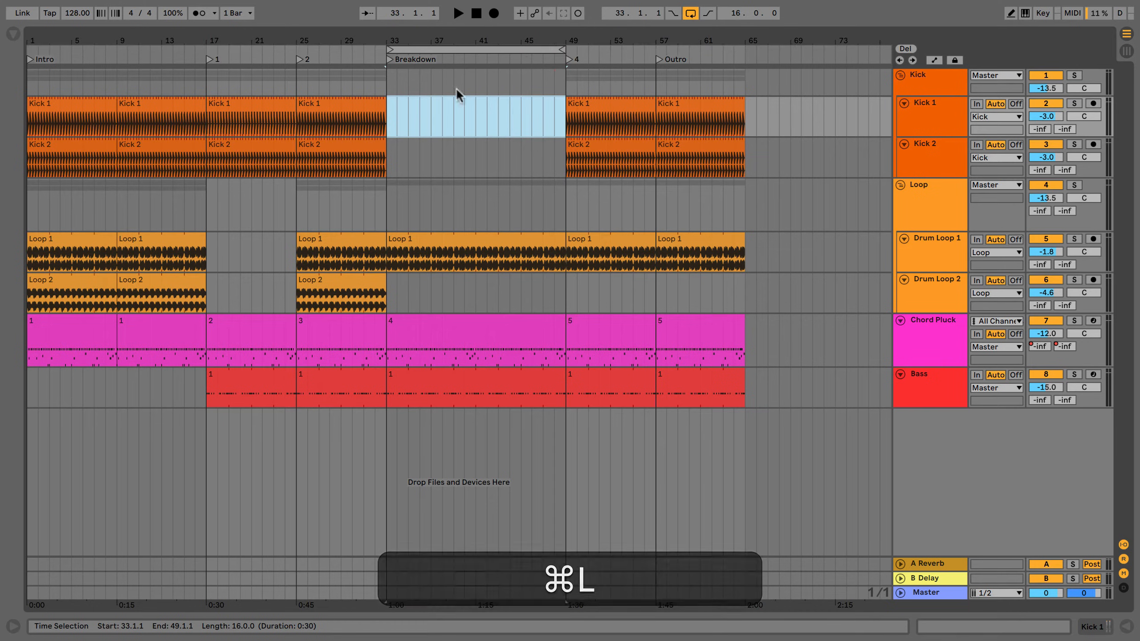
pyautogui.moveTo(389, 54); pyautogui.dragTo(28, 50)
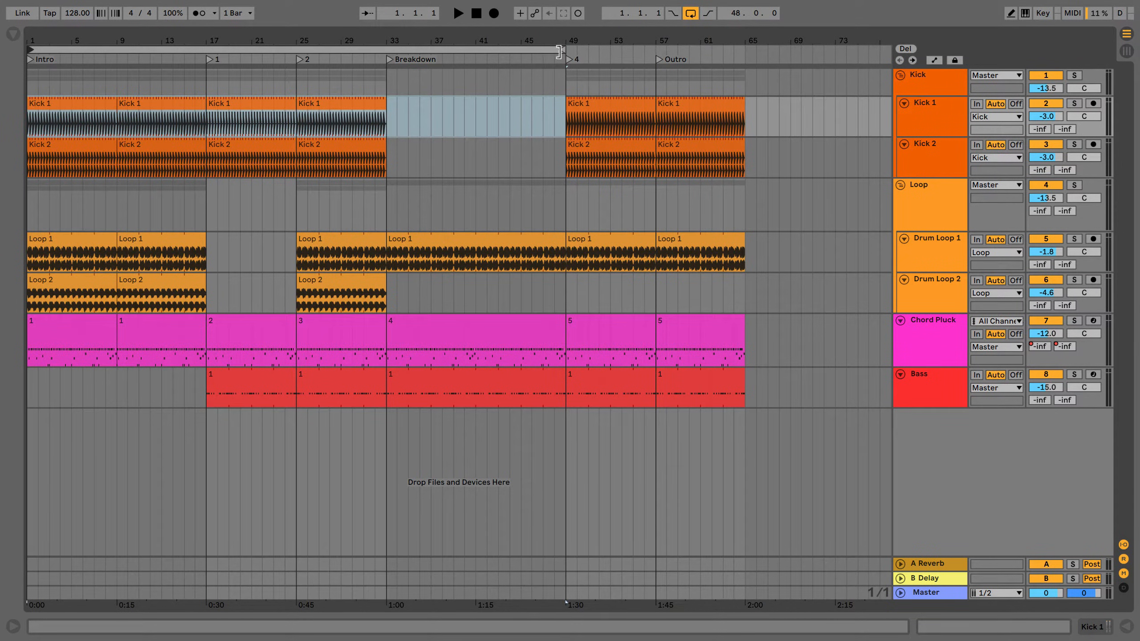
pyautogui.moveTo(561, 50); pyautogui.dragTo(791, 49)
# Play the end of the Outro from bar 64 to hear the reverb and delay tails after the last clips.
pyautogui.click(739, 122)
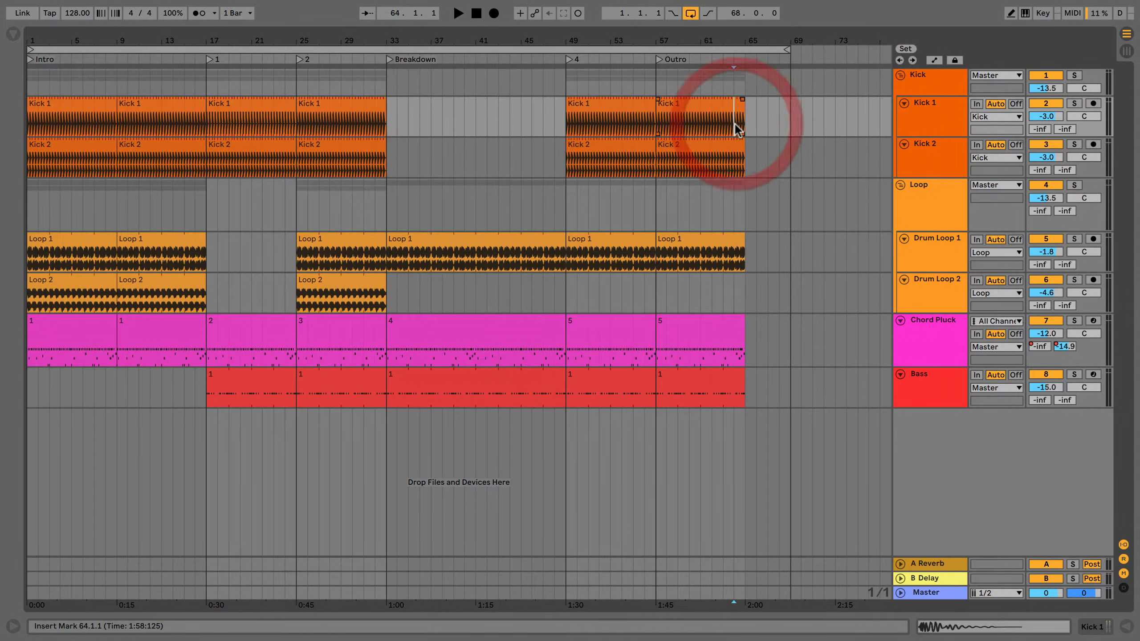
pyautogui.click(915, 578)
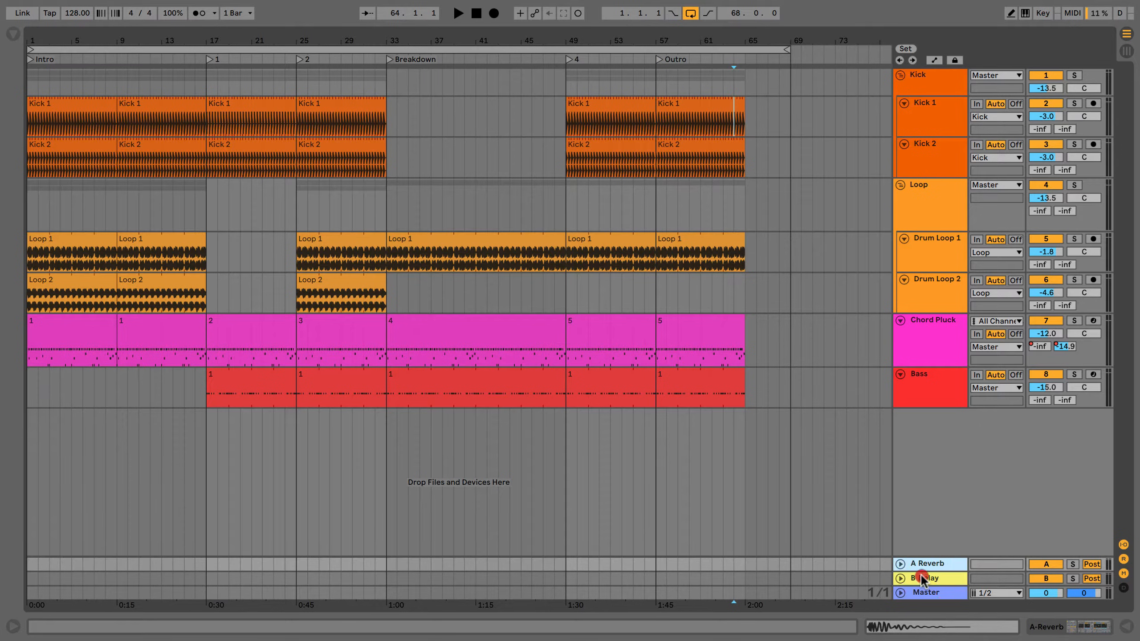
pyautogui.click(724, 287)
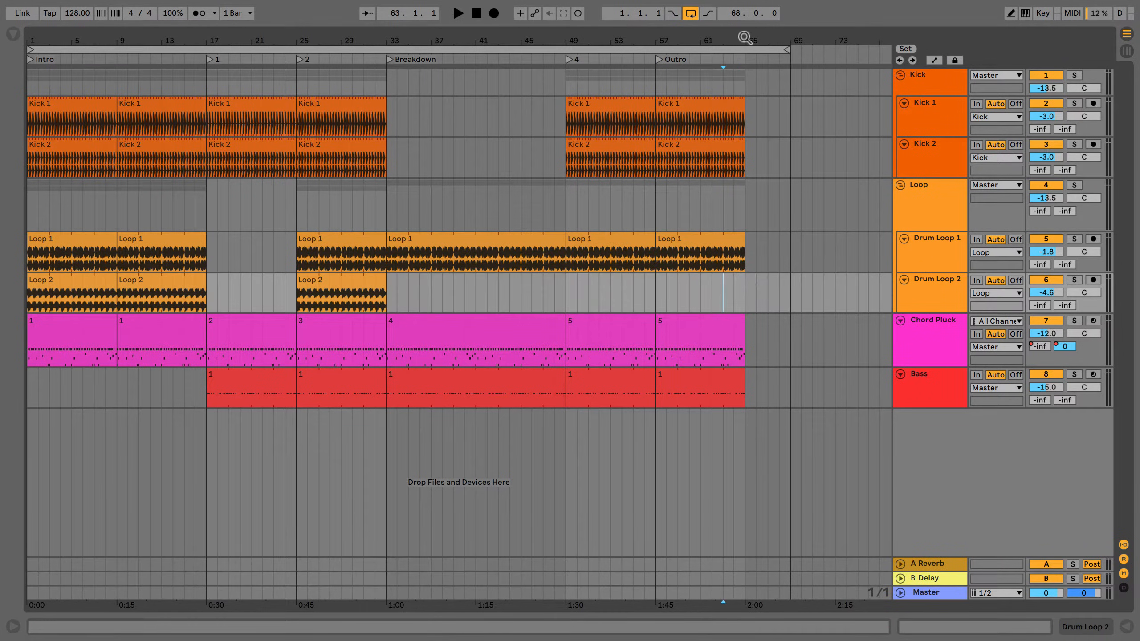
pyautogui.moveTo(744, 44); pyautogui.dragTo(738, 155)
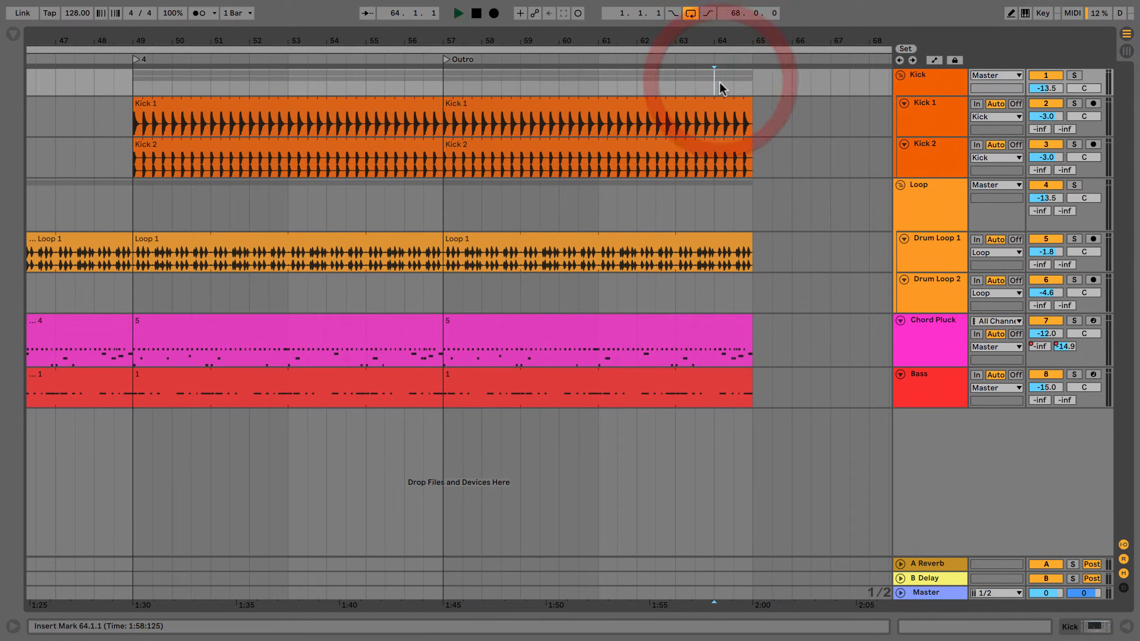
pyautogui.press('space')
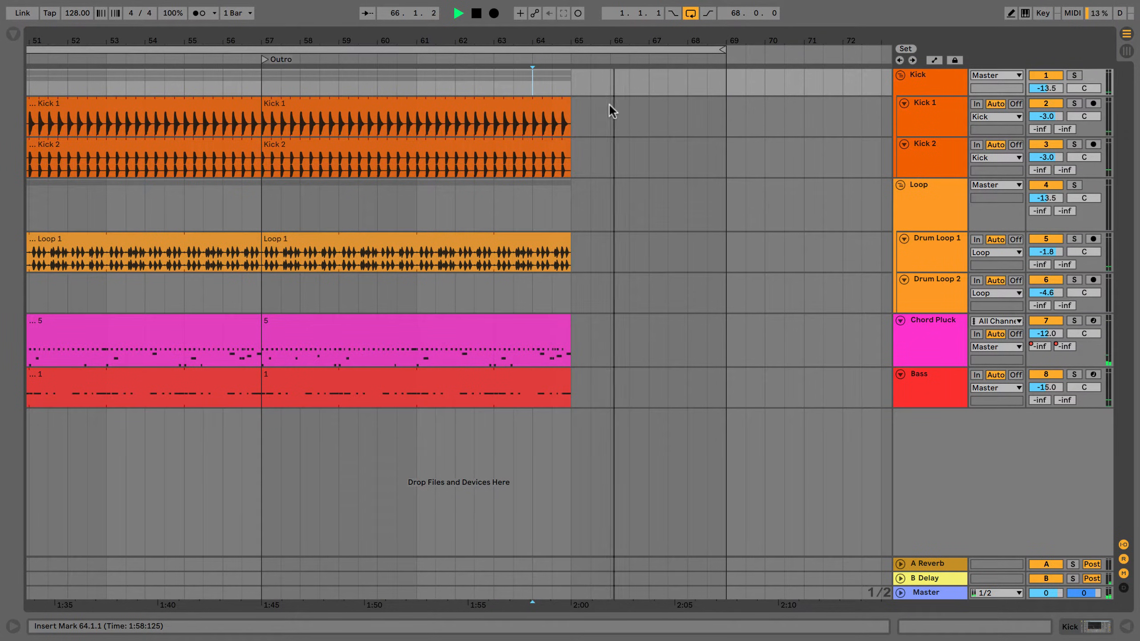
pyautogui.click(627, 93)
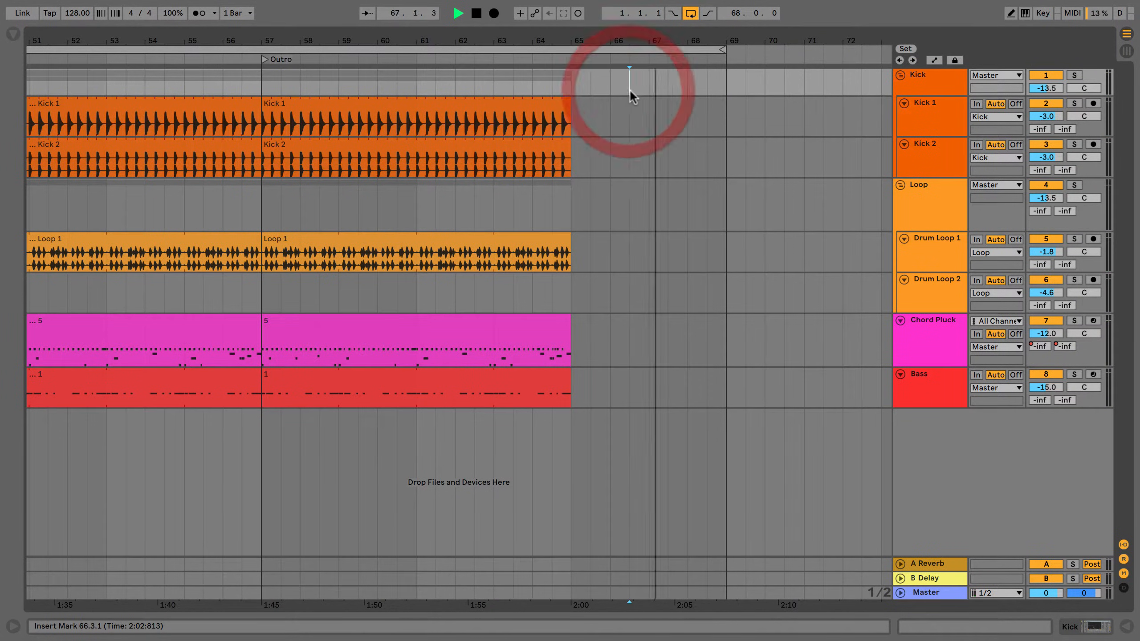
pyautogui.press('space')
pyautogui.moveTo(616, 43); pyautogui.dragTo(614, 2)
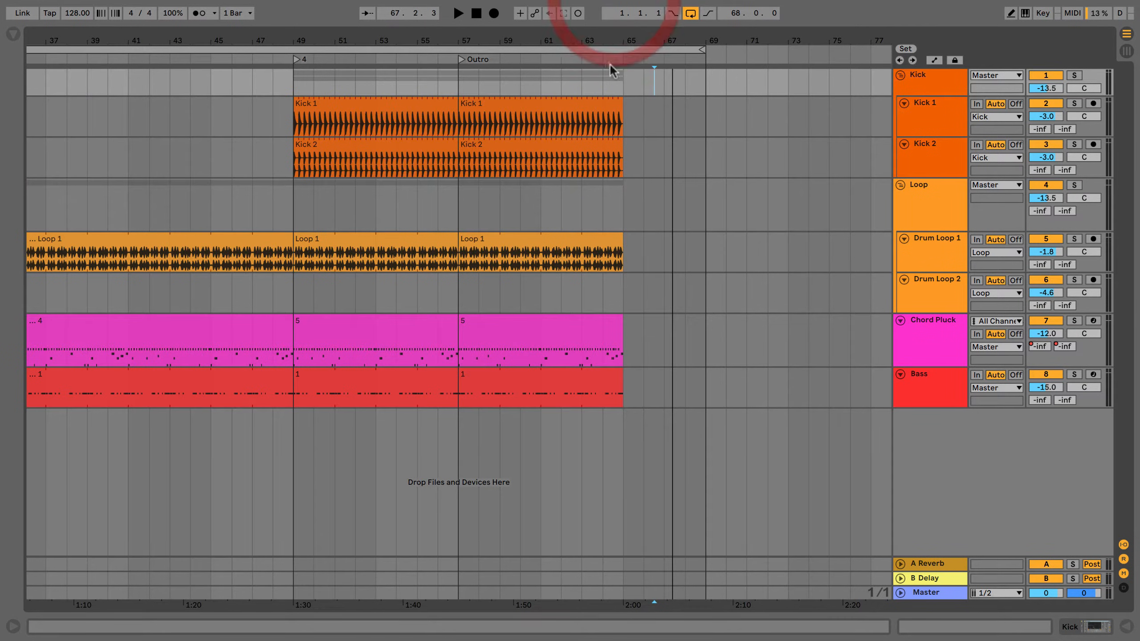
pyautogui.press('w')
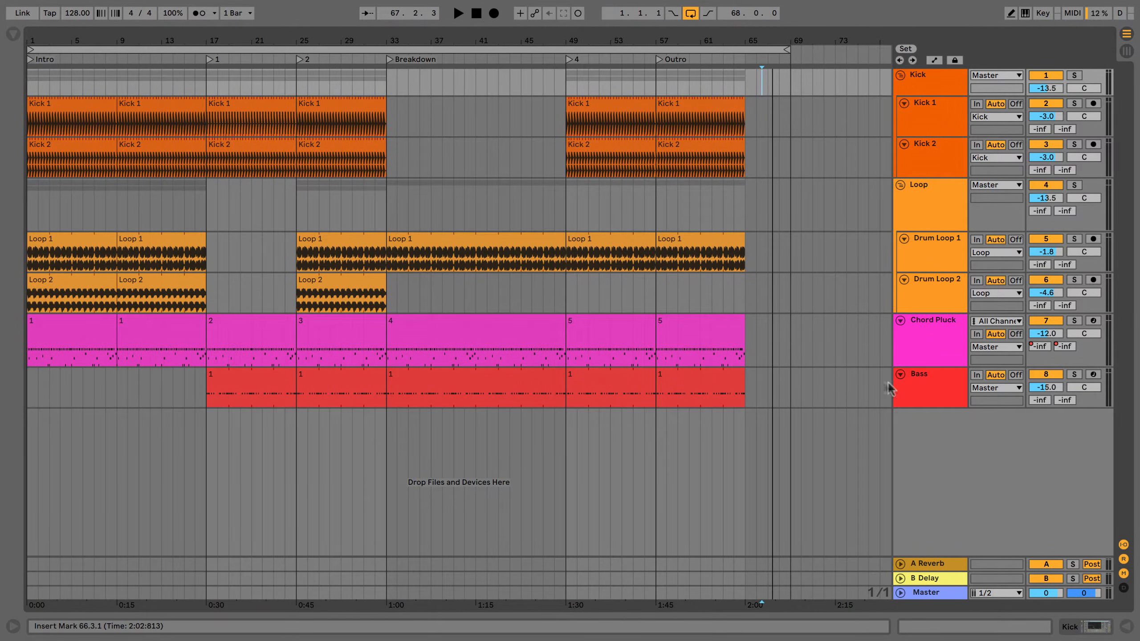
# Try selecting the Master and individual tracks one by one, and the Loop, Chord Pluck and Bass tracks together.
pyautogui.click(926, 593)
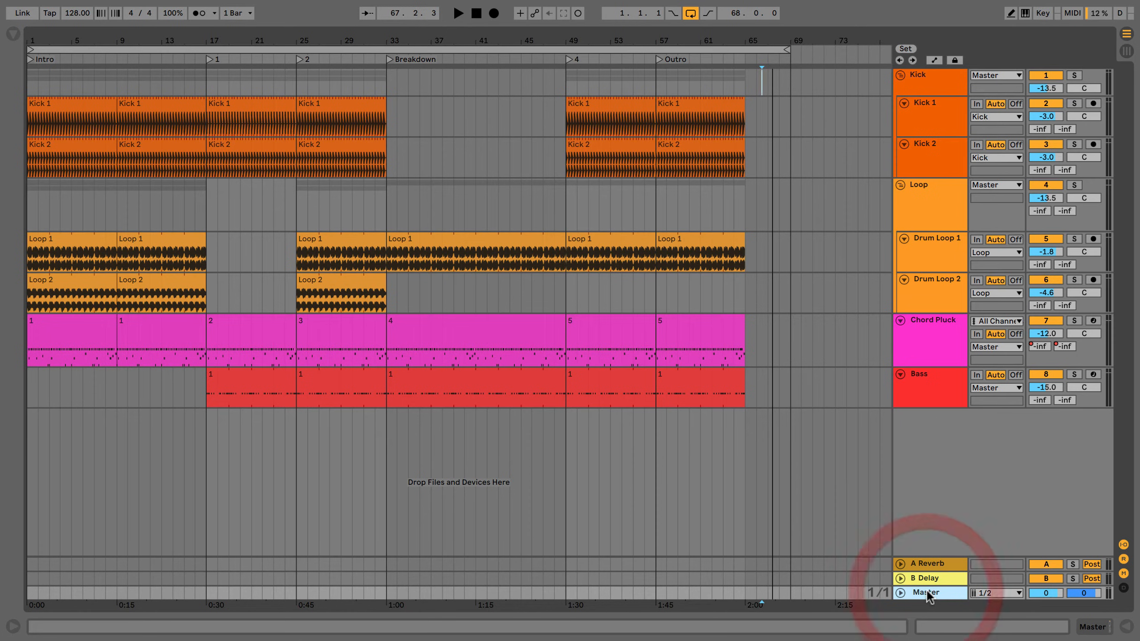
pyautogui.click(916, 387)
pyautogui.click(920, 346)
pyautogui.click(924, 301)
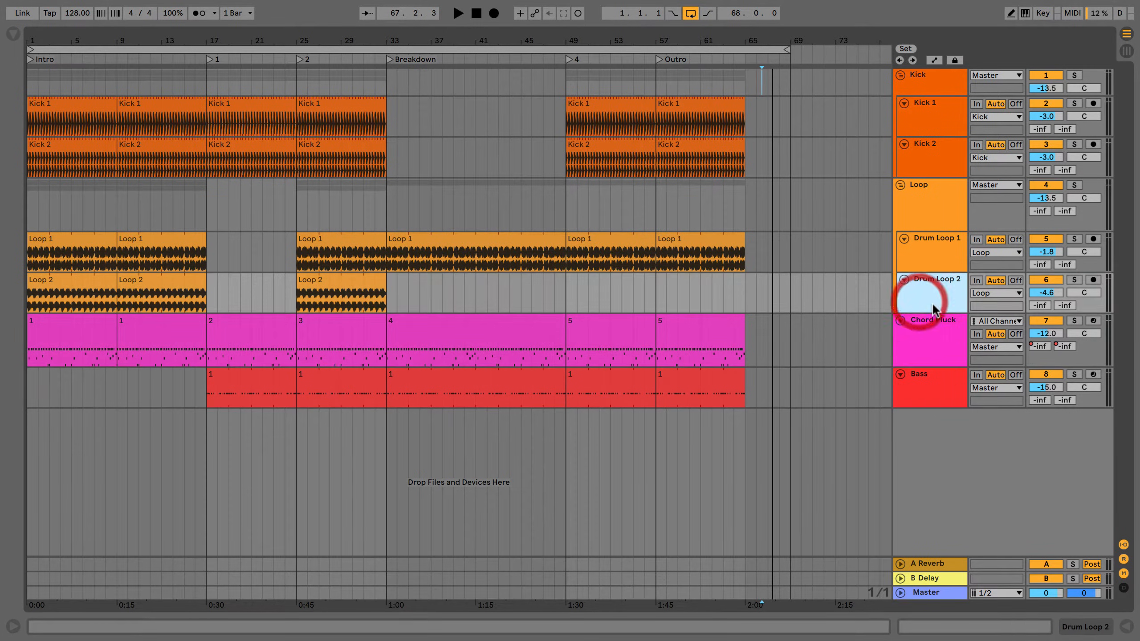
pyautogui.click(935, 216)
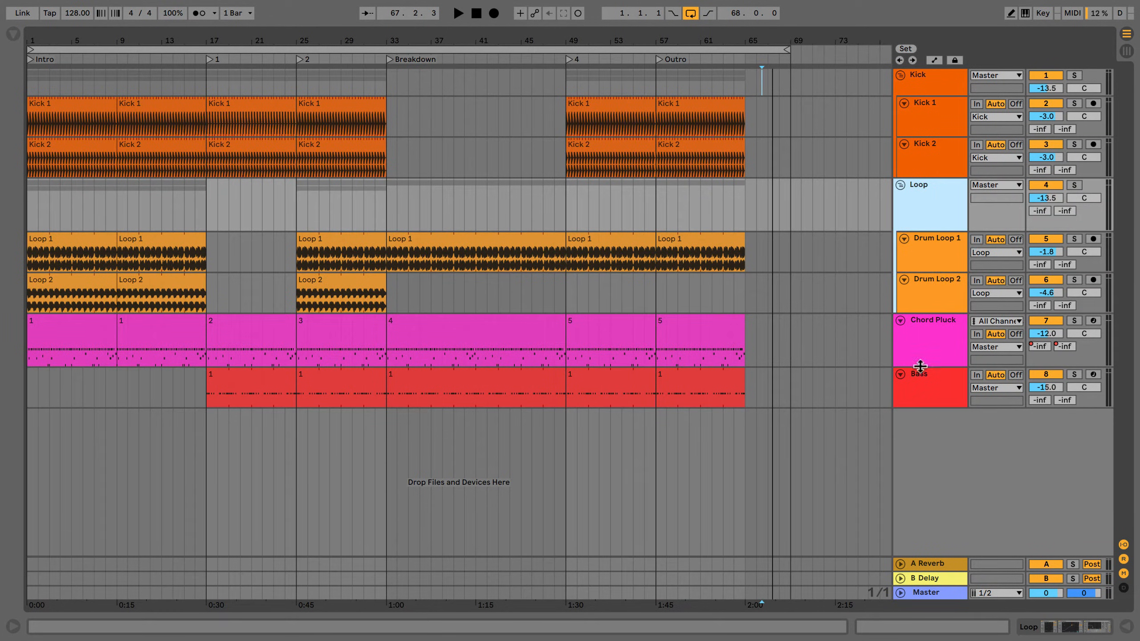
pyautogui.keyDown('super'); pyautogui.click(924, 343); pyautogui.keyUp('super')
pyautogui.keyDown('super'); pyautogui.click(931, 391); pyautogui.keyUp('super')
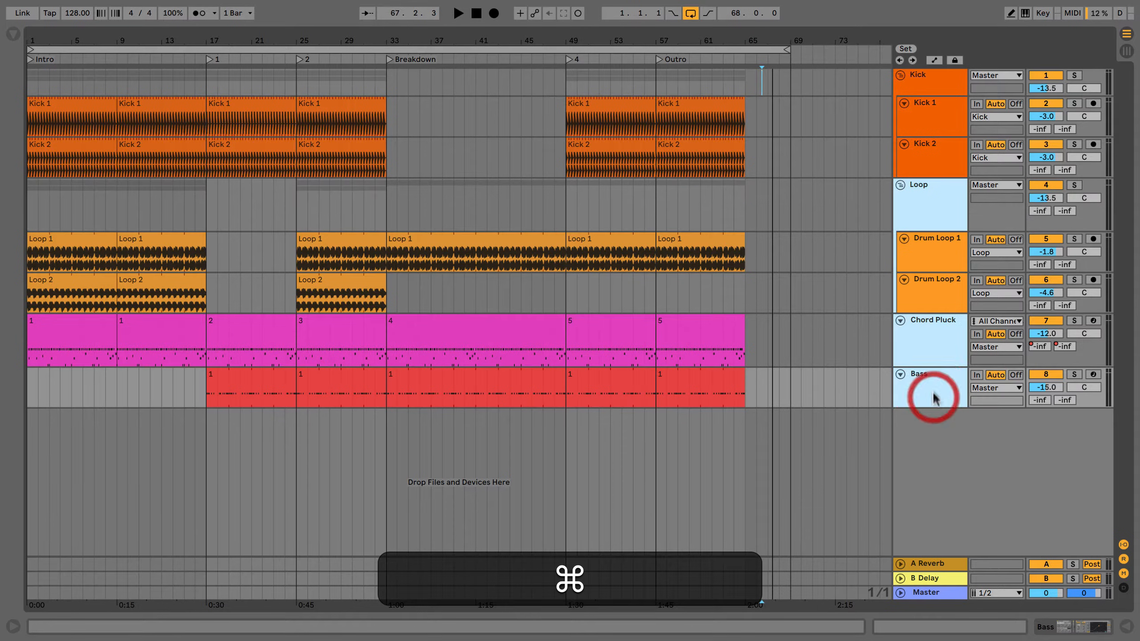
pyautogui.keyDown('super'); pyautogui.click(933, 109); pyautogui.keyUp('super')
pyautogui.click(847, 144)
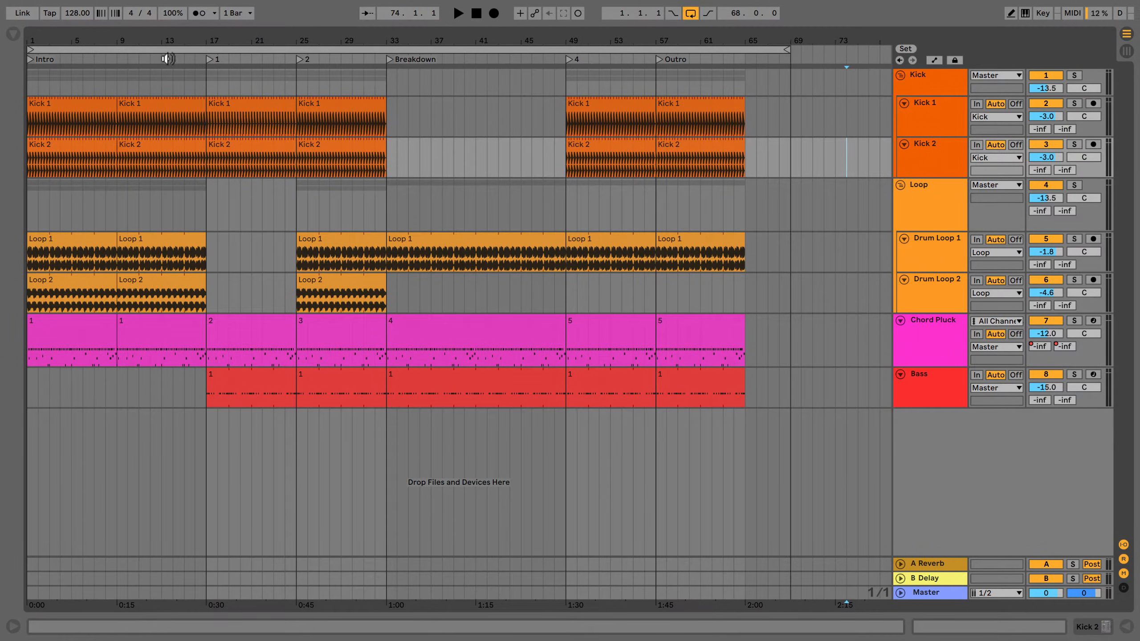
# Select the full 68-bar loop range across all tracks and open the Export Audio settings.
pyautogui.click(173, 50)
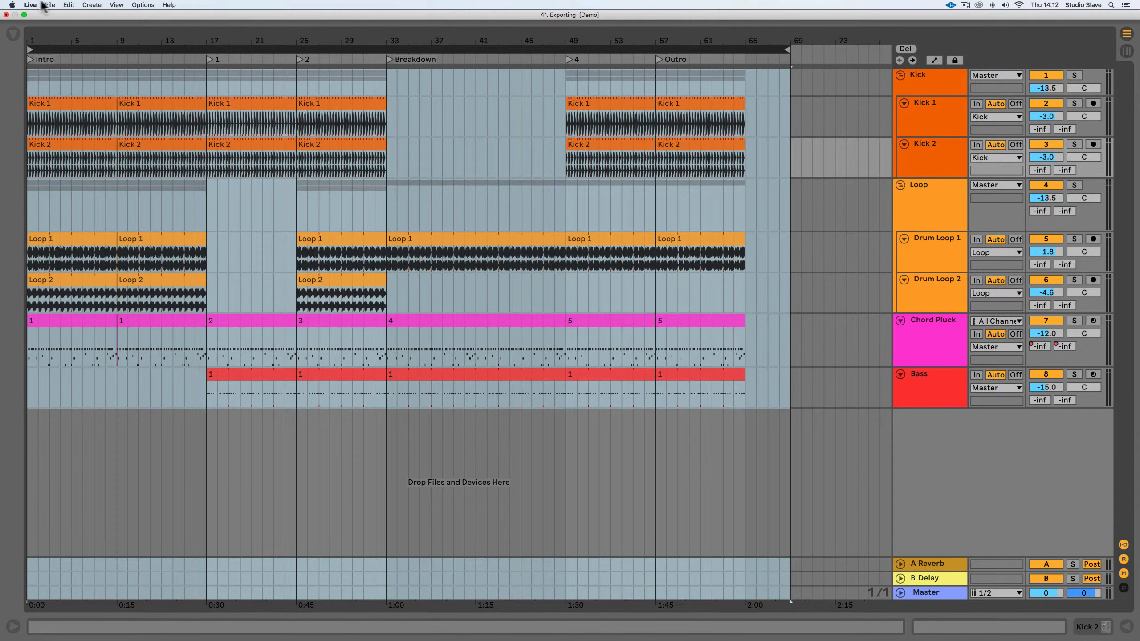
pyautogui.click(49, 5)
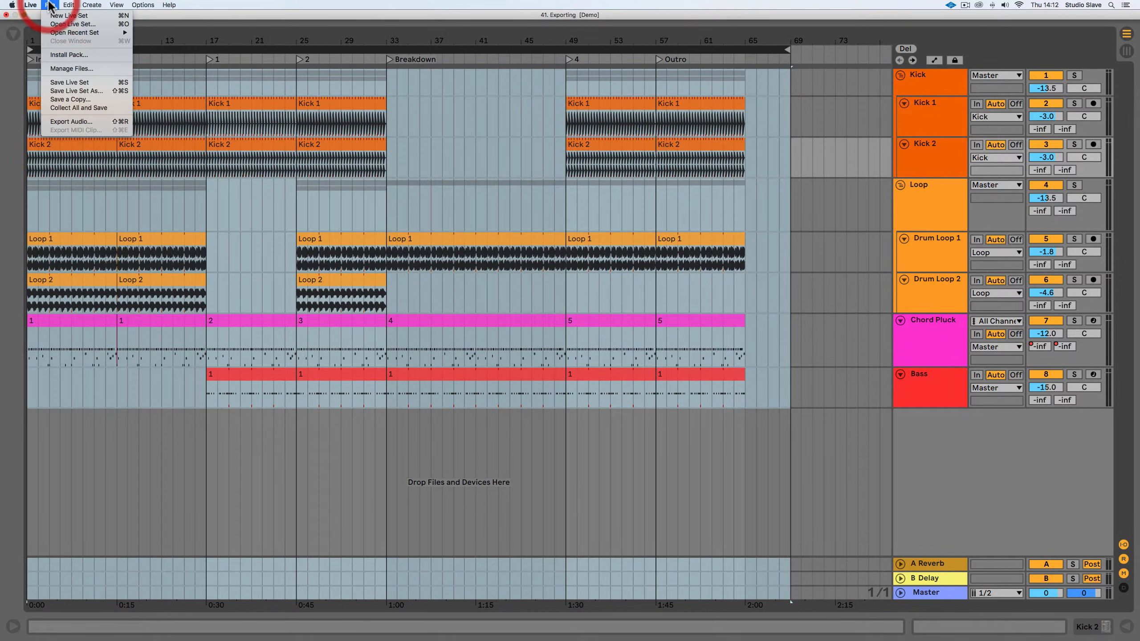
pyautogui.click(72, 121)
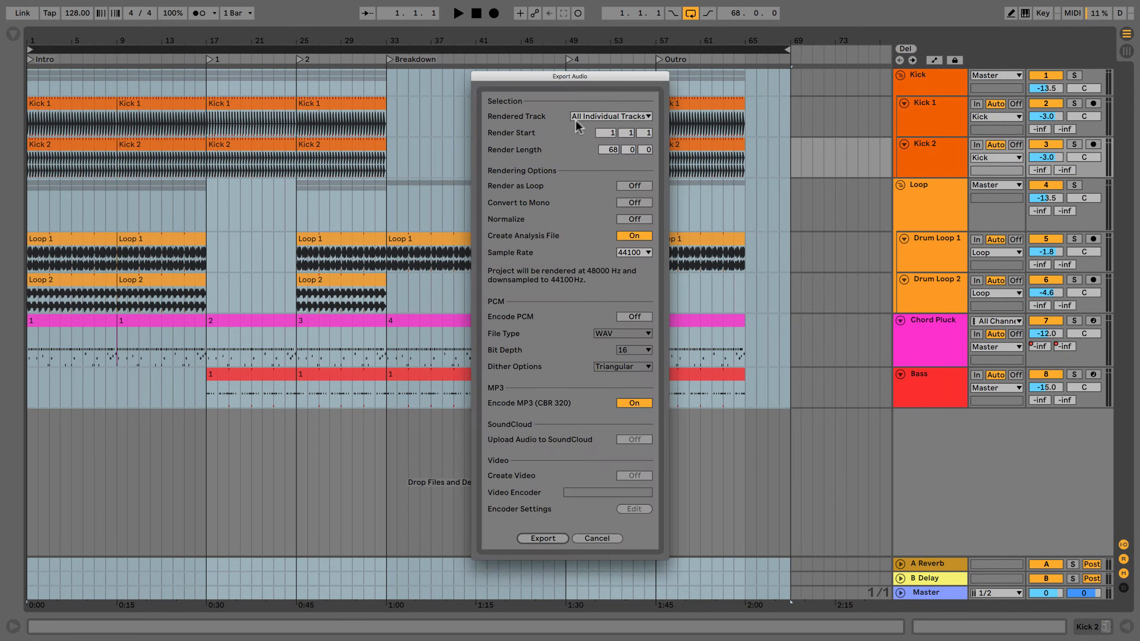
# Set the rendered track to Master and turn on Encode PCM for the export.
pyautogui.click(576, 118)
pyautogui.click(581, 115)
pyautogui.click(634, 317)
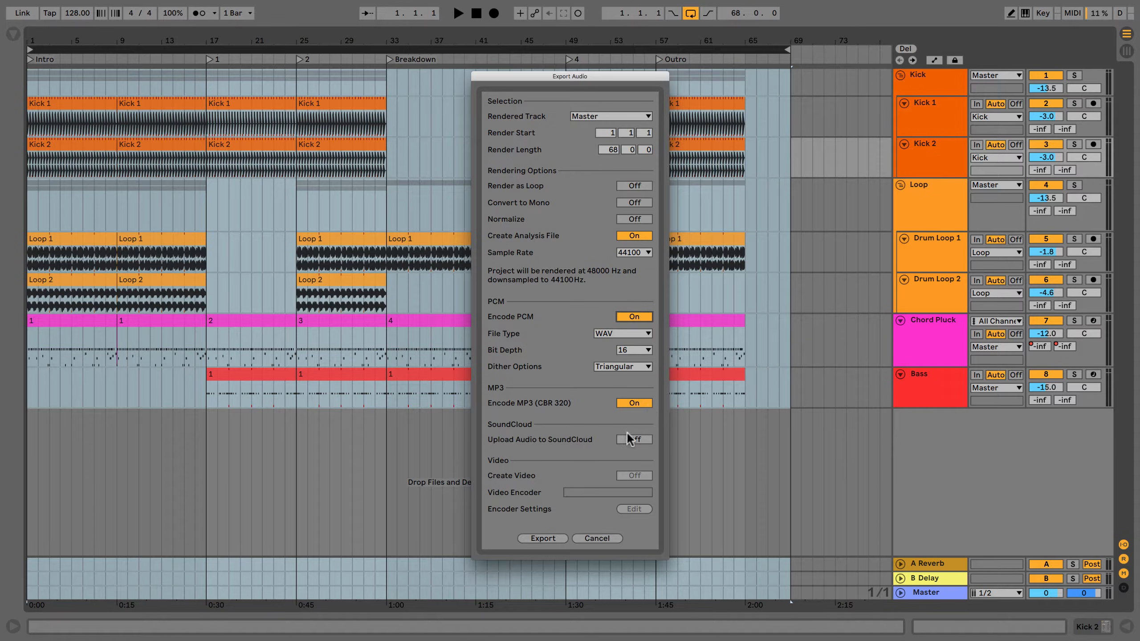
# Try All Individual Tracks, Kick and Drum Loop 2 as the rendered track.
pyautogui.click(637, 115)
pyautogui.click(599, 139)
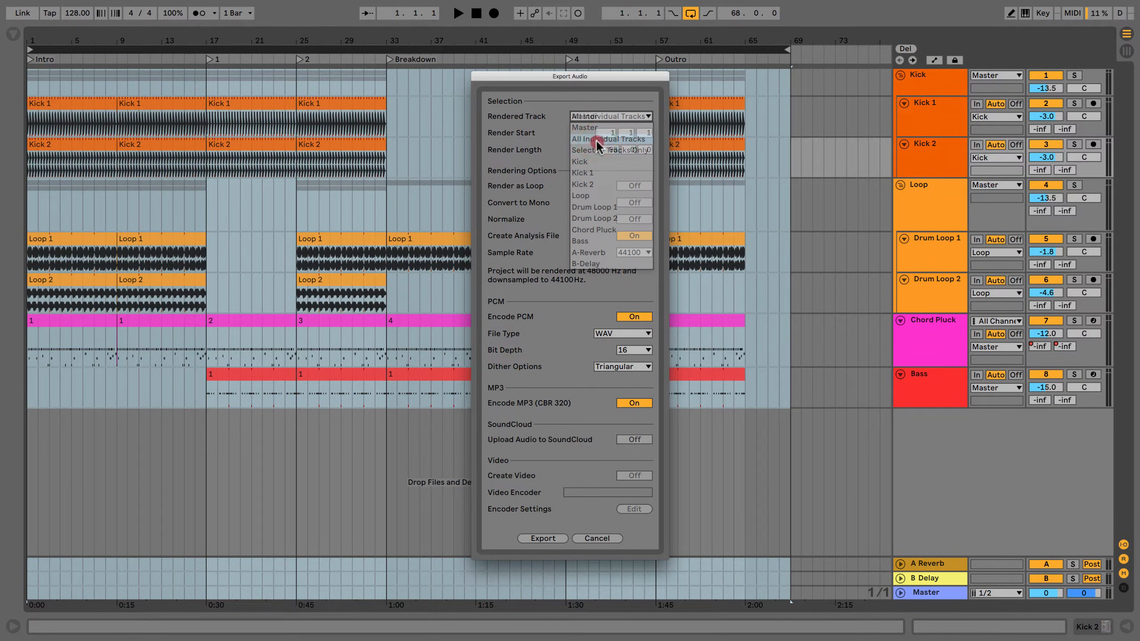
pyautogui.click(620, 118)
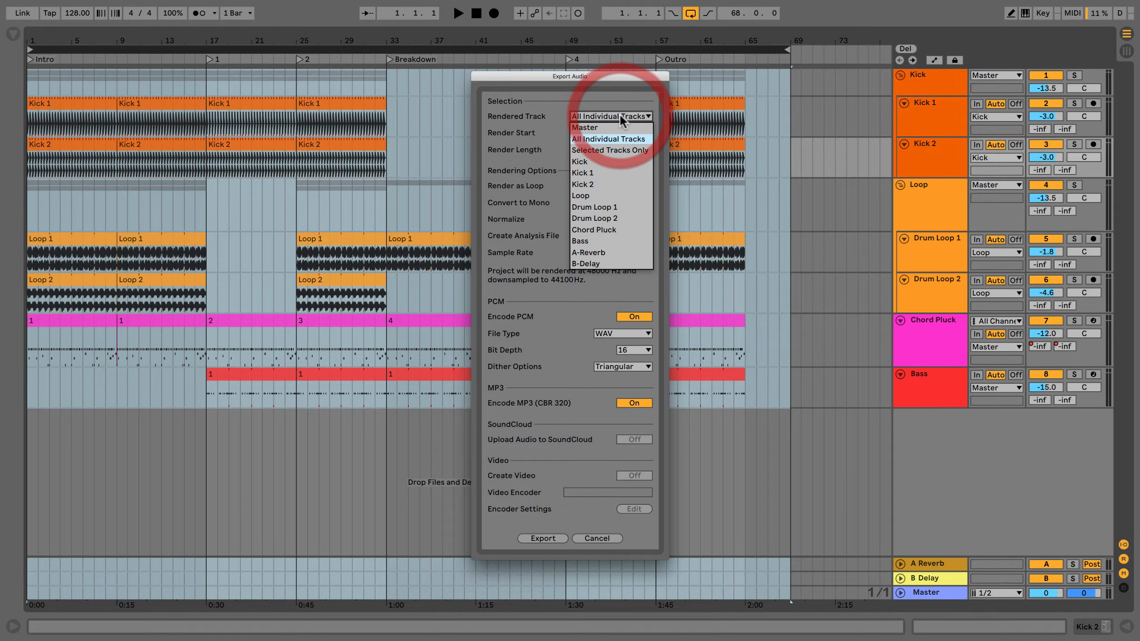
pyautogui.click(583, 160)
pyautogui.click(591, 117)
pyautogui.click(588, 218)
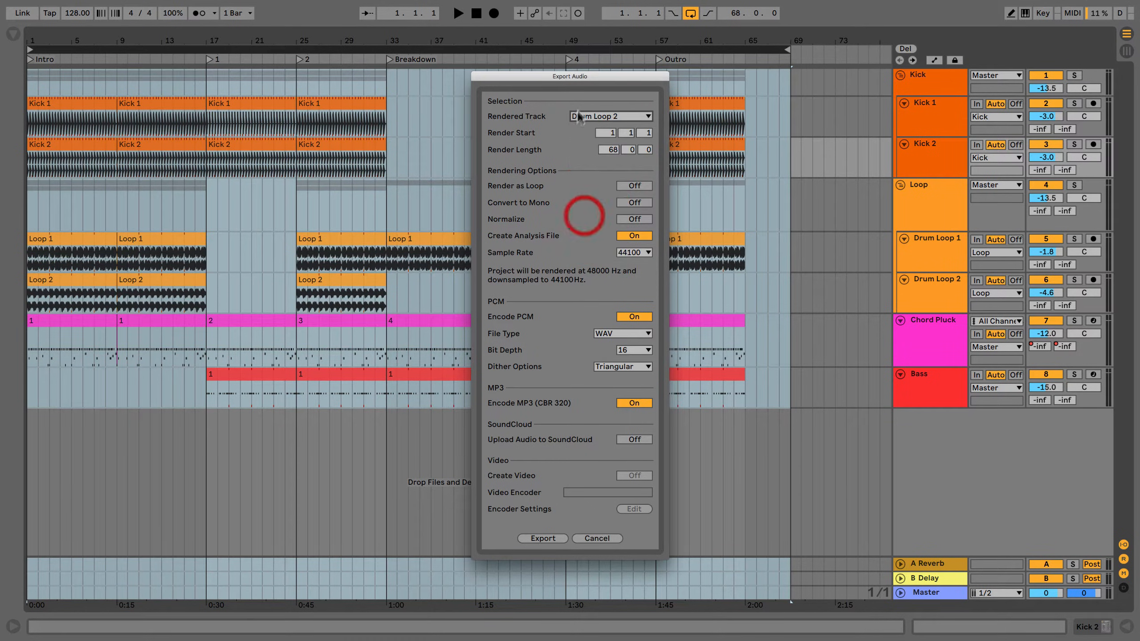
# Set the rendered track back to Master.
pyautogui.click(592, 116)
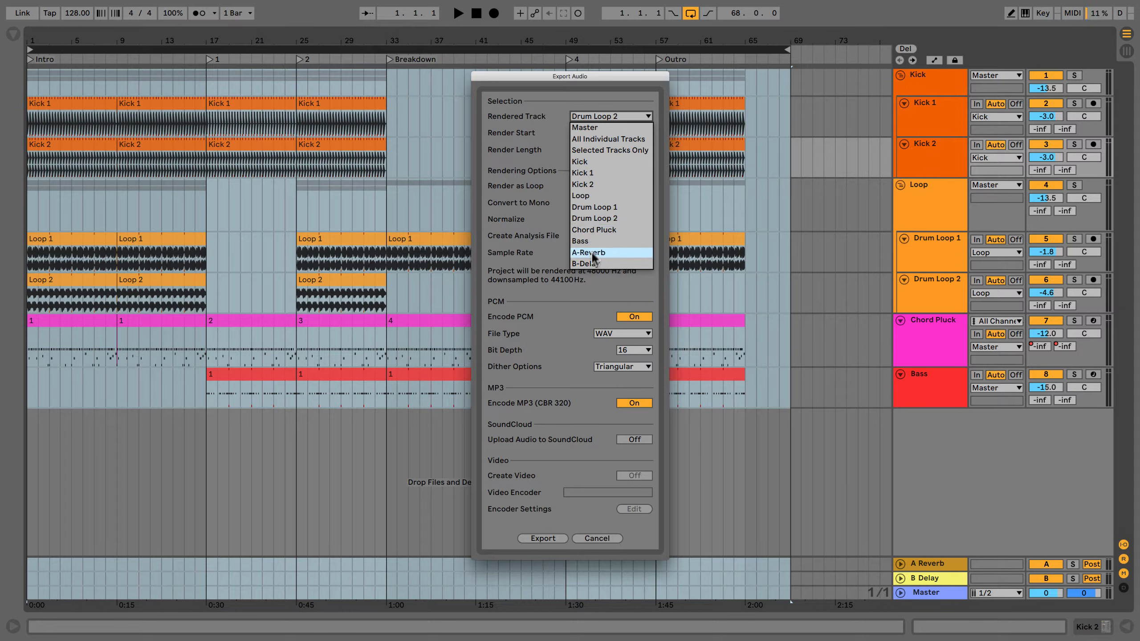
pyautogui.click(582, 126)
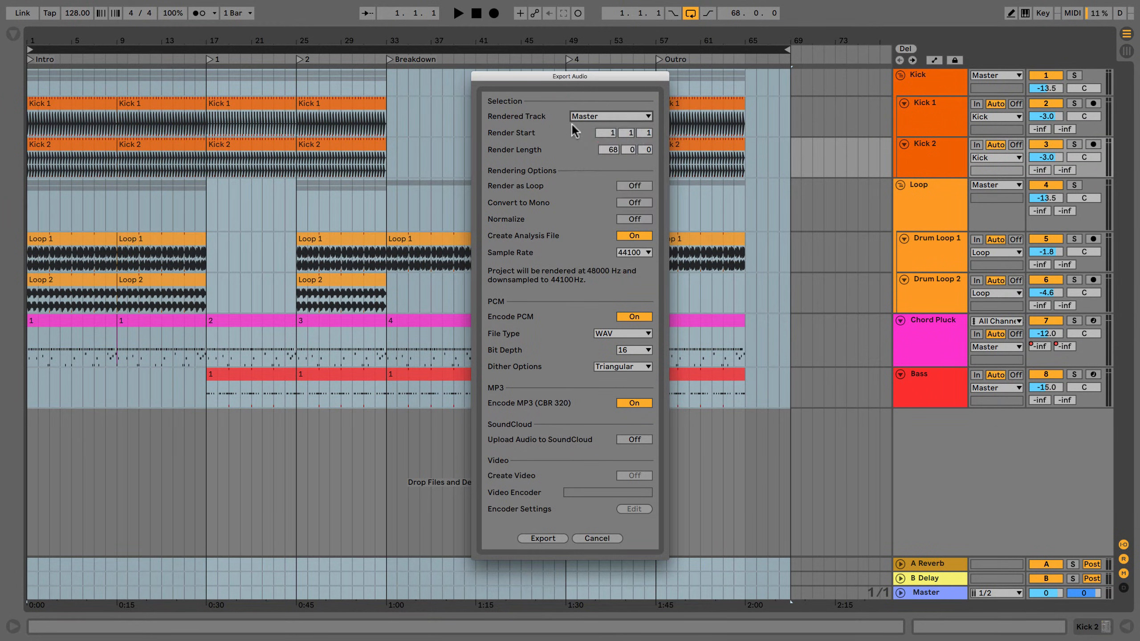
pyautogui.click(583, 117)
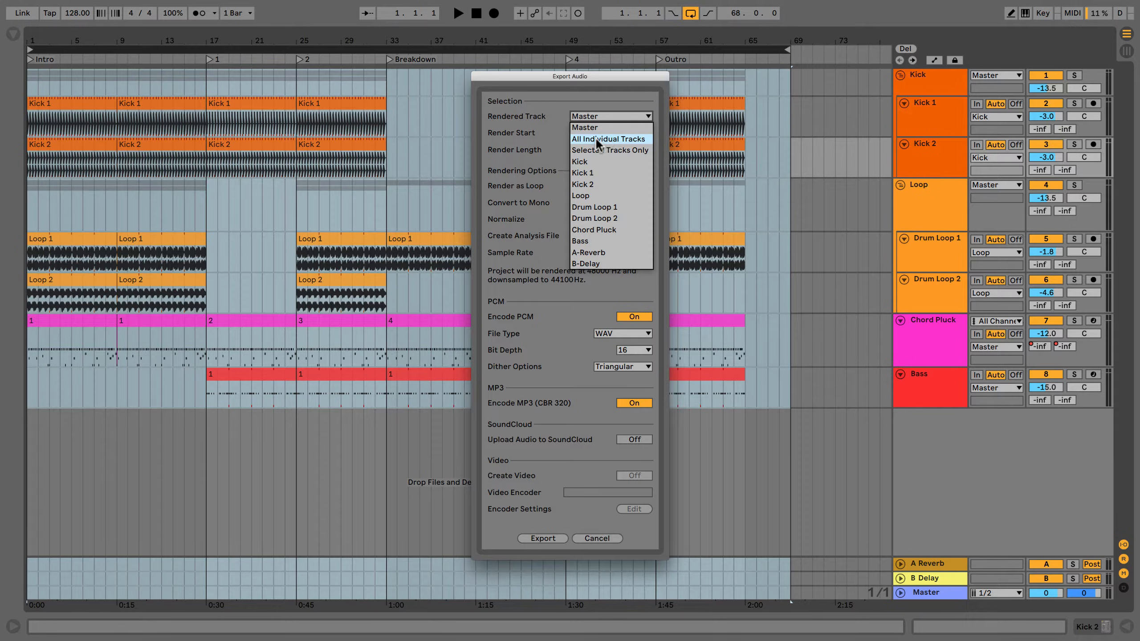
pyautogui.click(586, 126)
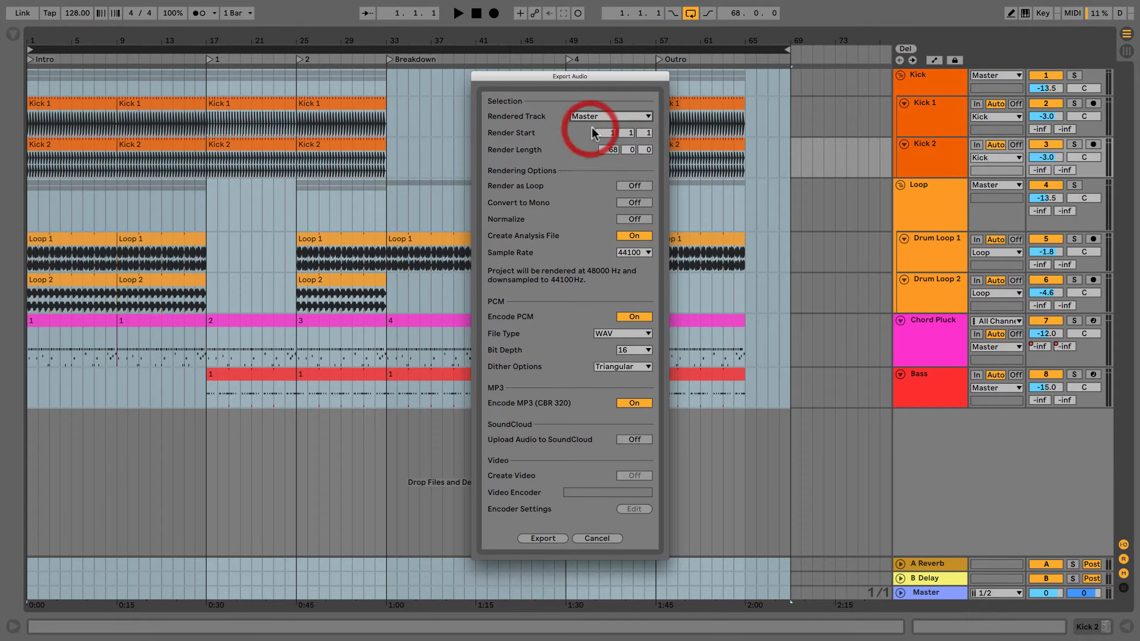
pyautogui.click(588, 166)
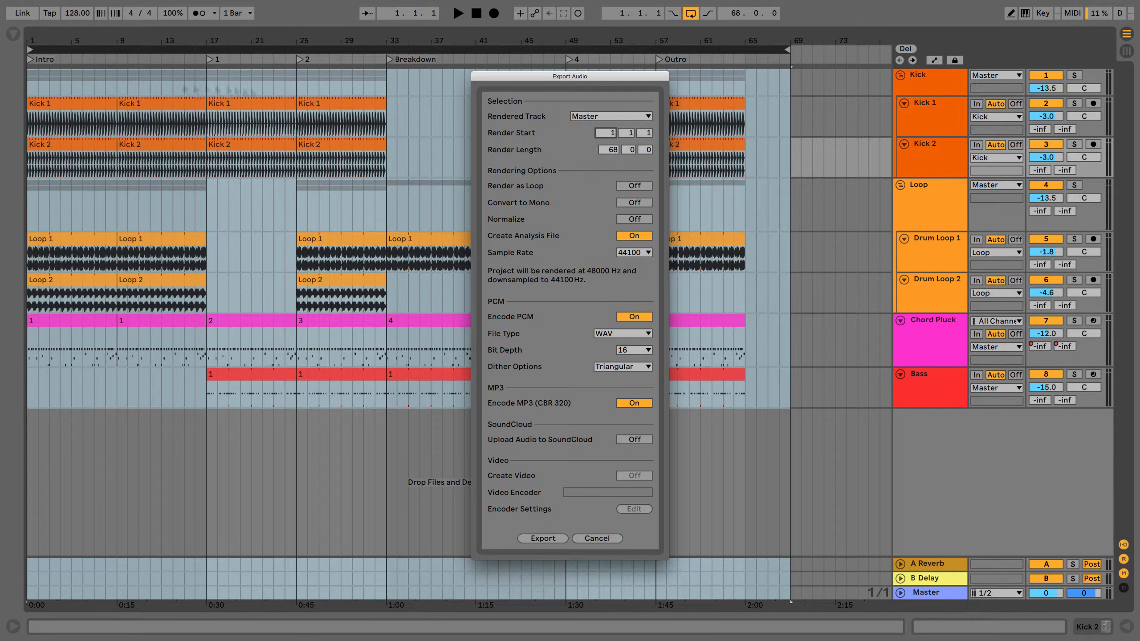
# Try changing the bar of the render start and turning on Render as Loop.
pyautogui.moveTo(612, 134)
pyautogui.mouseDown()
pyautogui.moveTo(618, 76)
pyautogui.moveTo(623, 114)
pyautogui.moveTo(610, 132)
pyautogui.mouseUp()
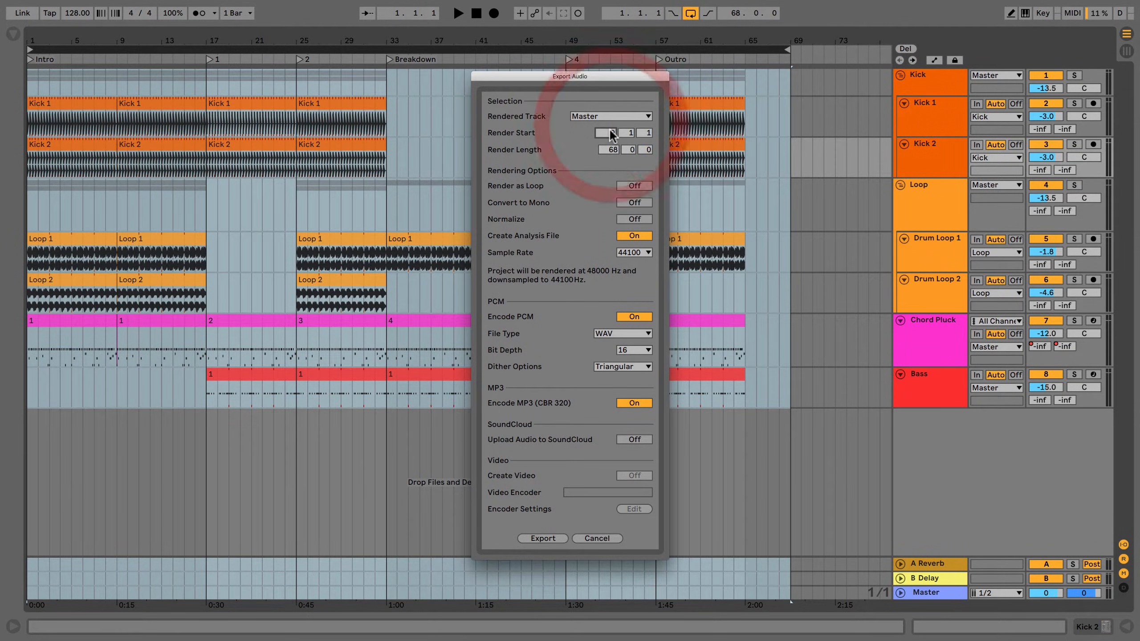
pyautogui.click(585, 265)
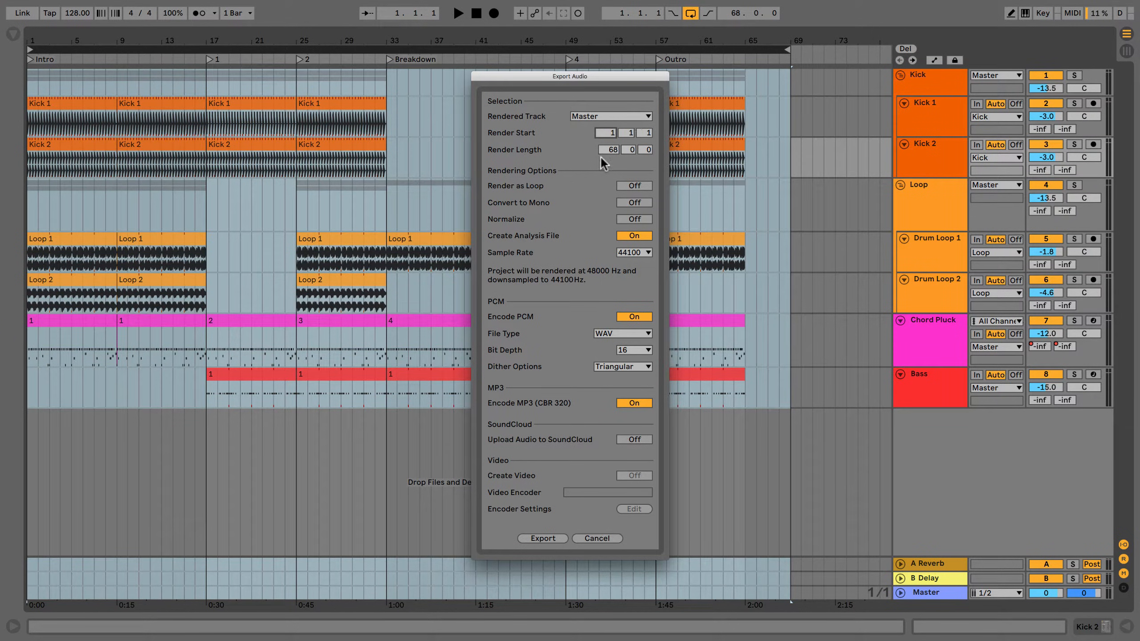
pyautogui.click(623, 186)
pyautogui.click(625, 184)
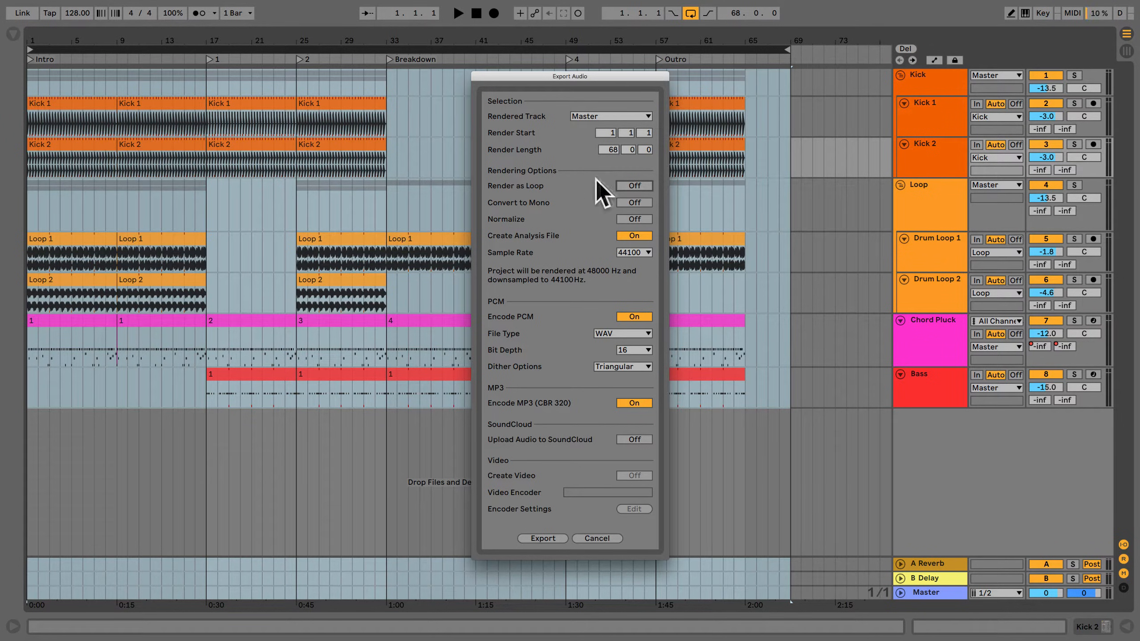
# Try turning on Convert to Mono and set it back to Off.
pyautogui.click(627, 204)
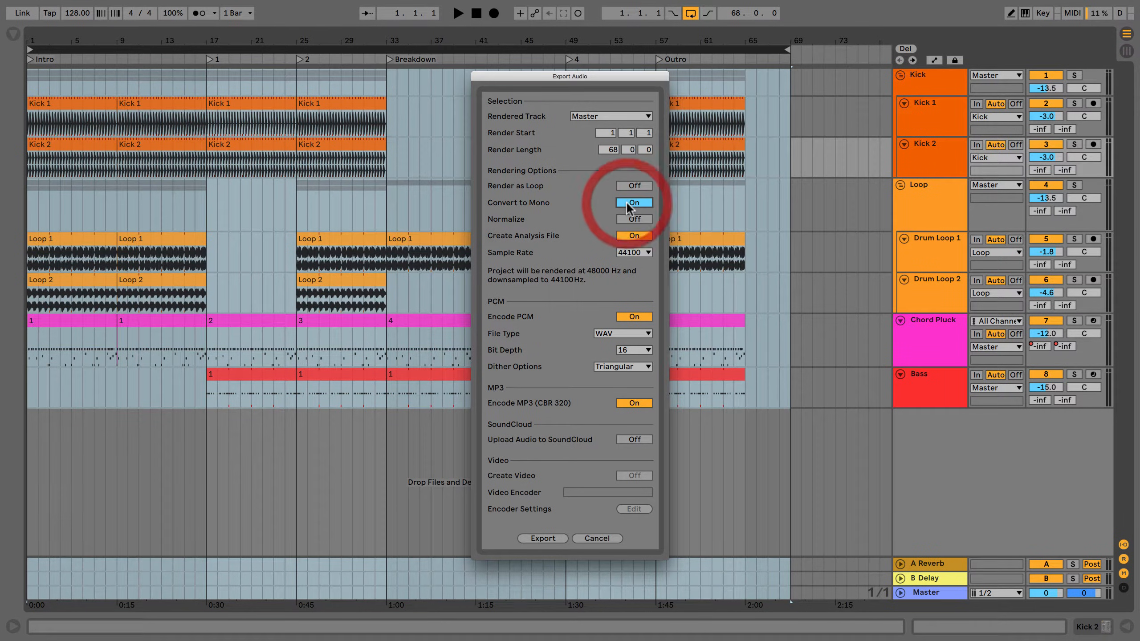
pyautogui.click(627, 204)
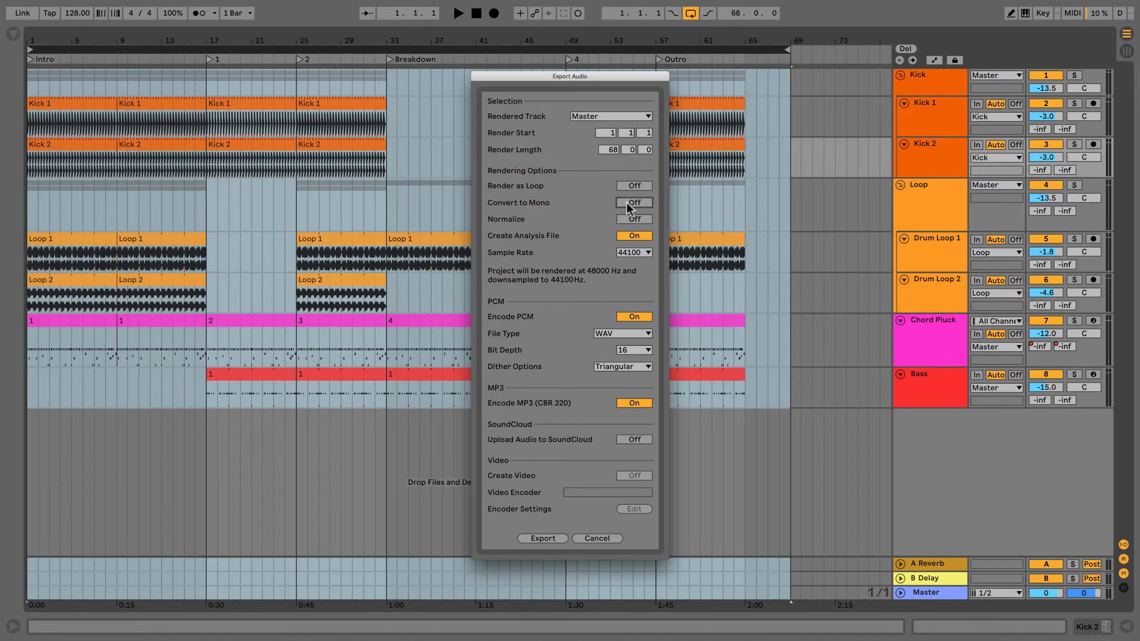
pyautogui.click(627, 203)
pyautogui.click(627, 203)
# Try turning on Normalize and set it back to Off.
pyautogui.click(634, 219)
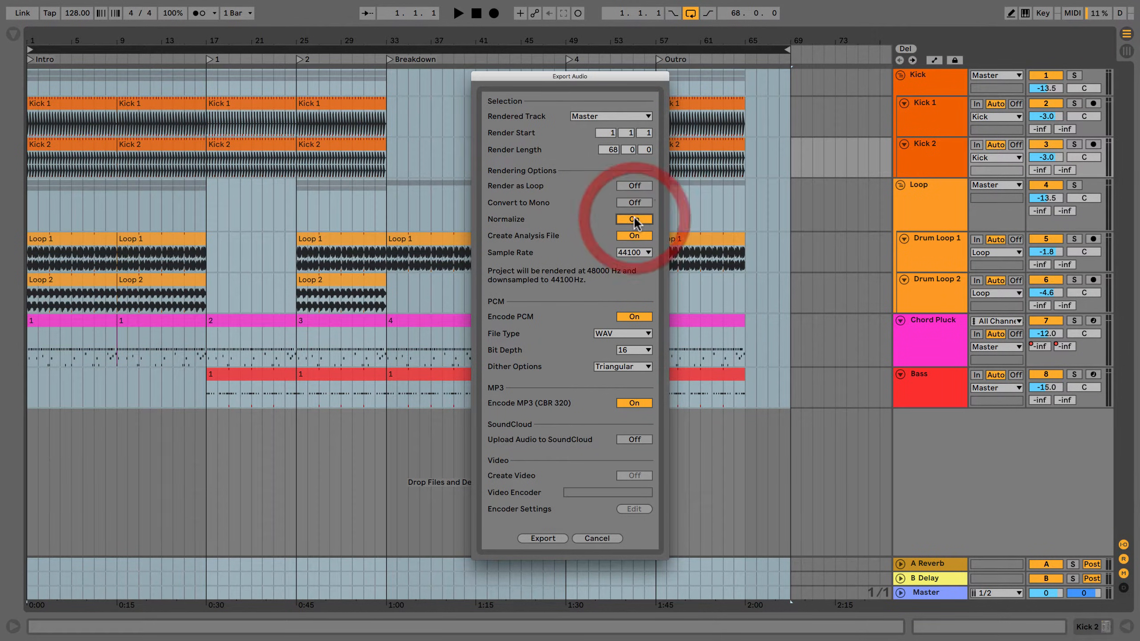
pyautogui.click(634, 219)
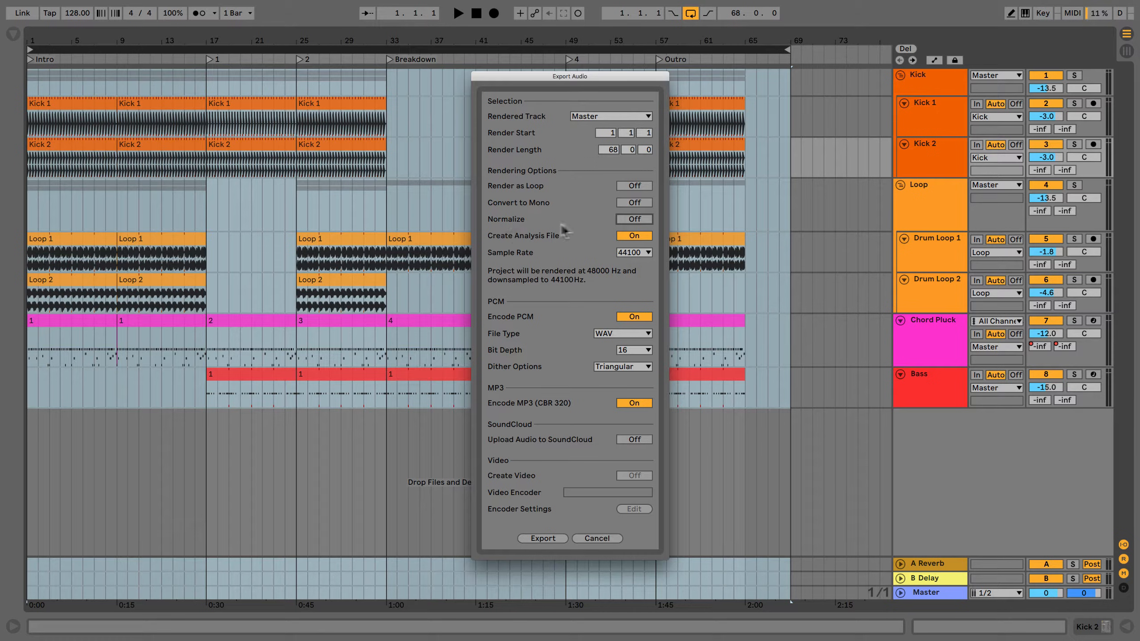
pyautogui.click(628, 220)
pyautogui.click(633, 218)
# Turn off Create Analysis File and choose 44100 as the export sample rate.
pyautogui.click(632, 235)
pyautogui.click(632, 235)
pyautogui.click(647, 236)
pyautogui.click(629, 253)
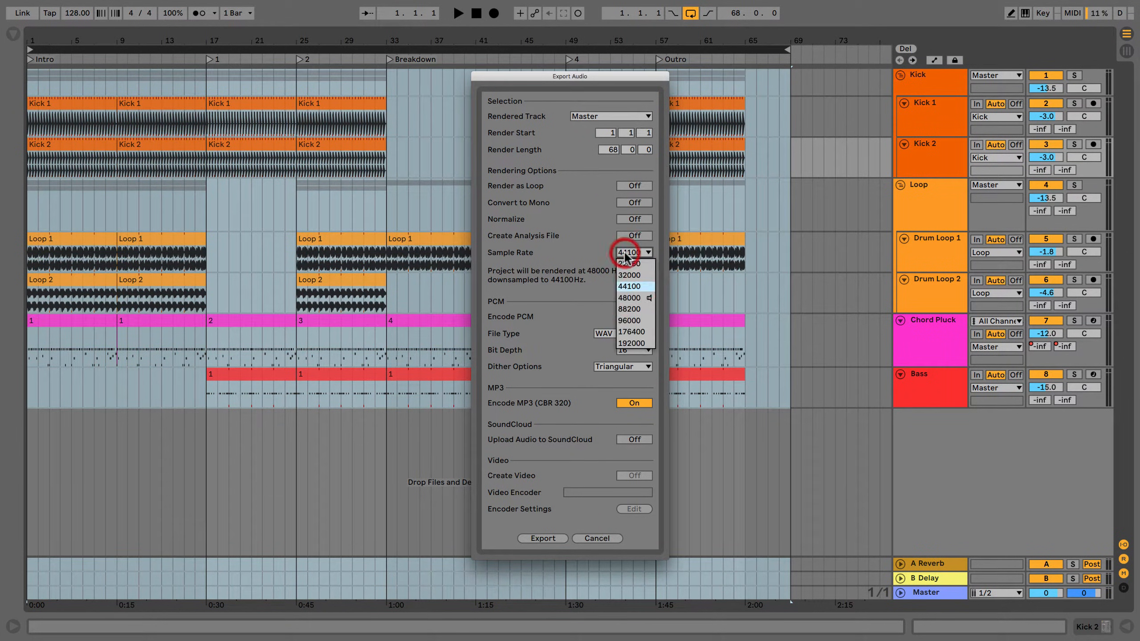
pyautogui.click(629, 287)
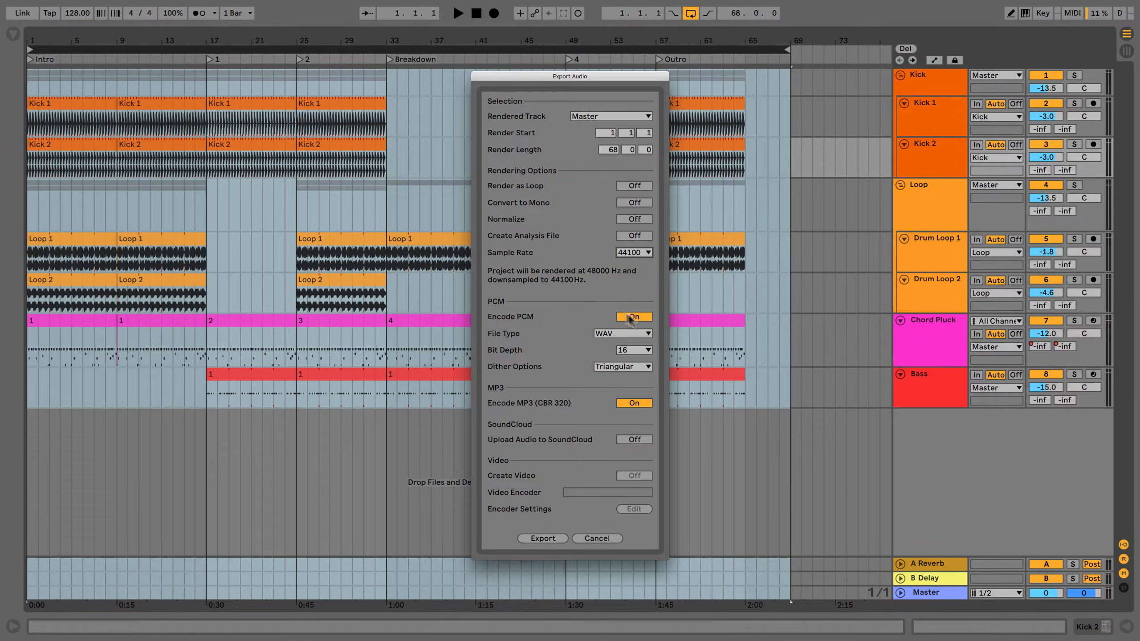
# Look through the available PCM file types and try switching Encode PCM off and back on.
pyautogui.click(611, 332)
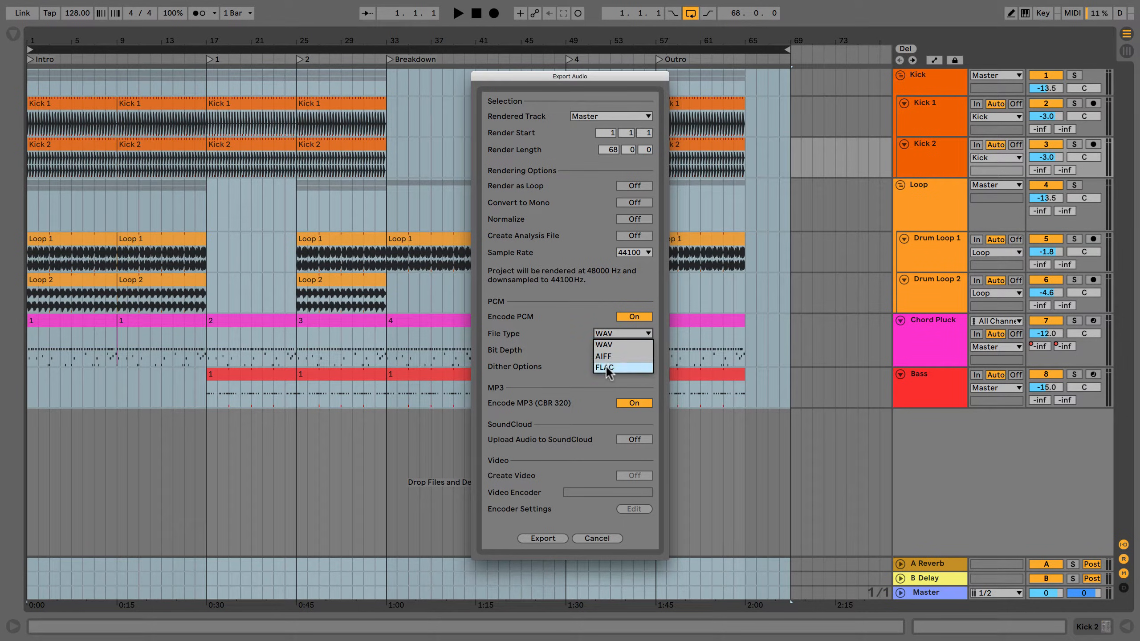
pyautogui.click(598, 311)
pyautogui.click(631, 316)
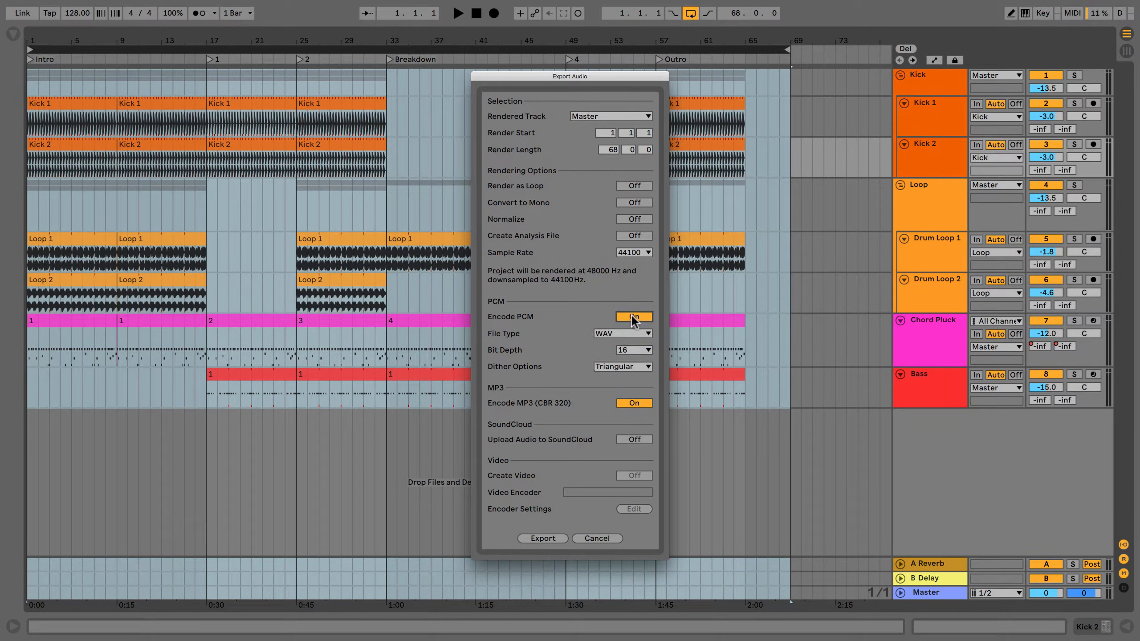
pyautogui.click(631, 315)
# Try bit depths of 24 and 32 for the PCM file and set it back to 16.
pyautogui.click(618, 355)
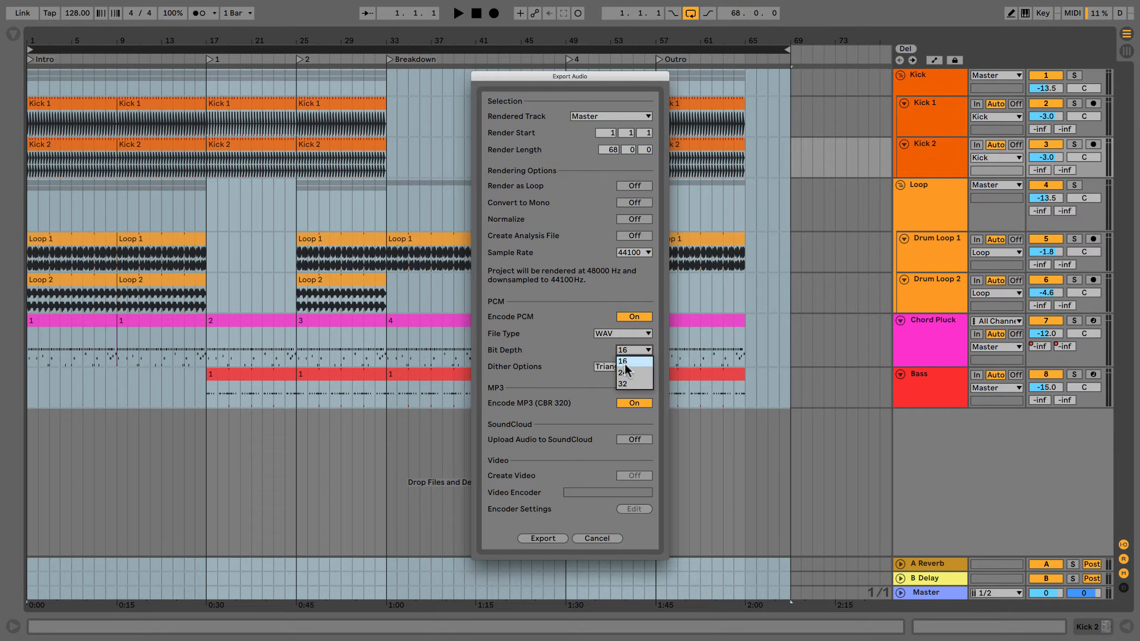
pyautogui.click(627, 373)
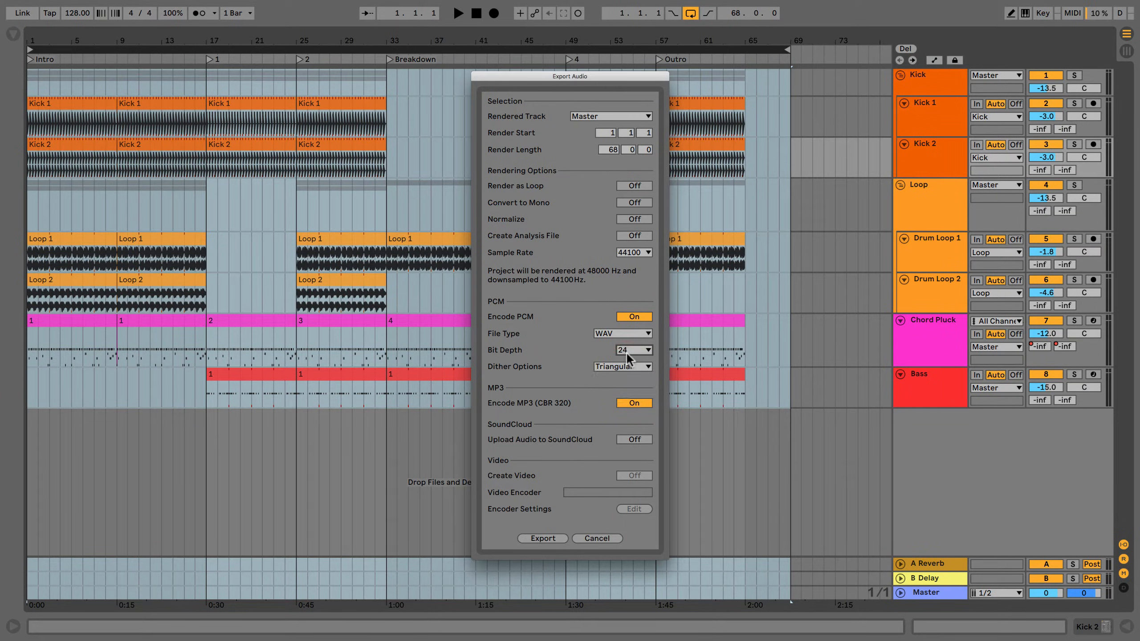
pyautogui.click(627, 352)
pyautogui.click(622, 385)
pyautogui.click(626, 351)
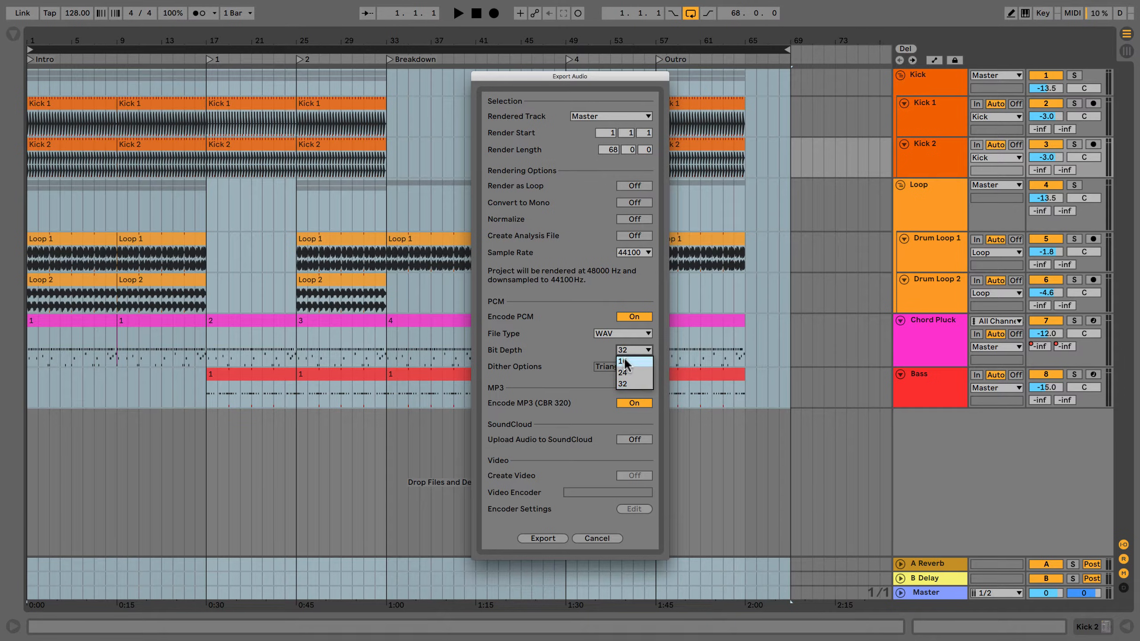
pyautogui.click(625, 362)
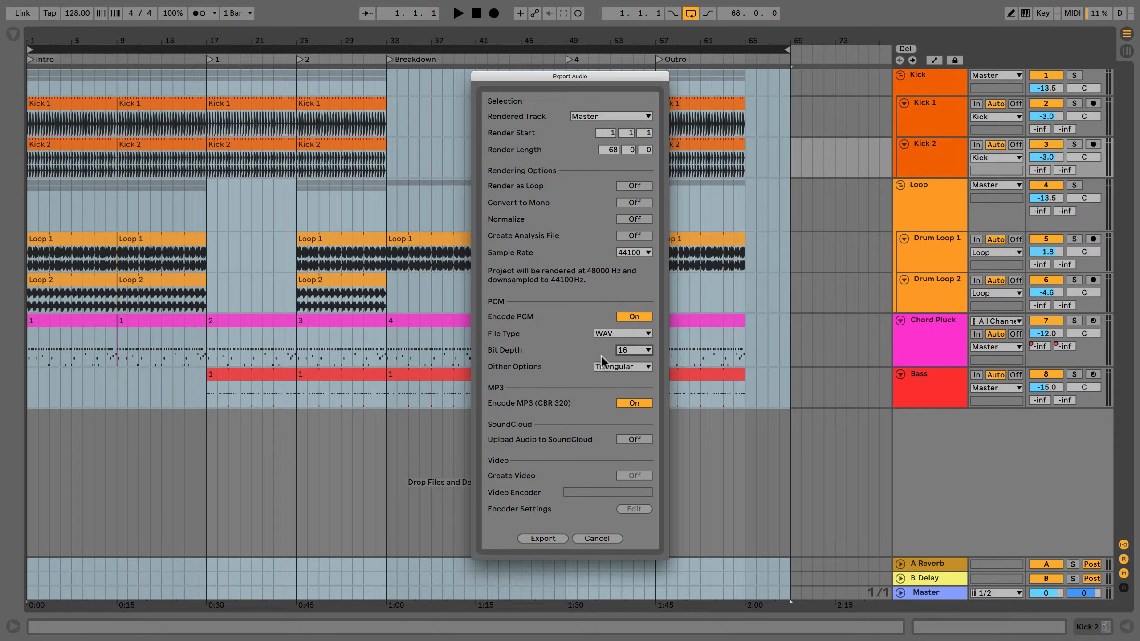
pyautogui.click(624, 350)
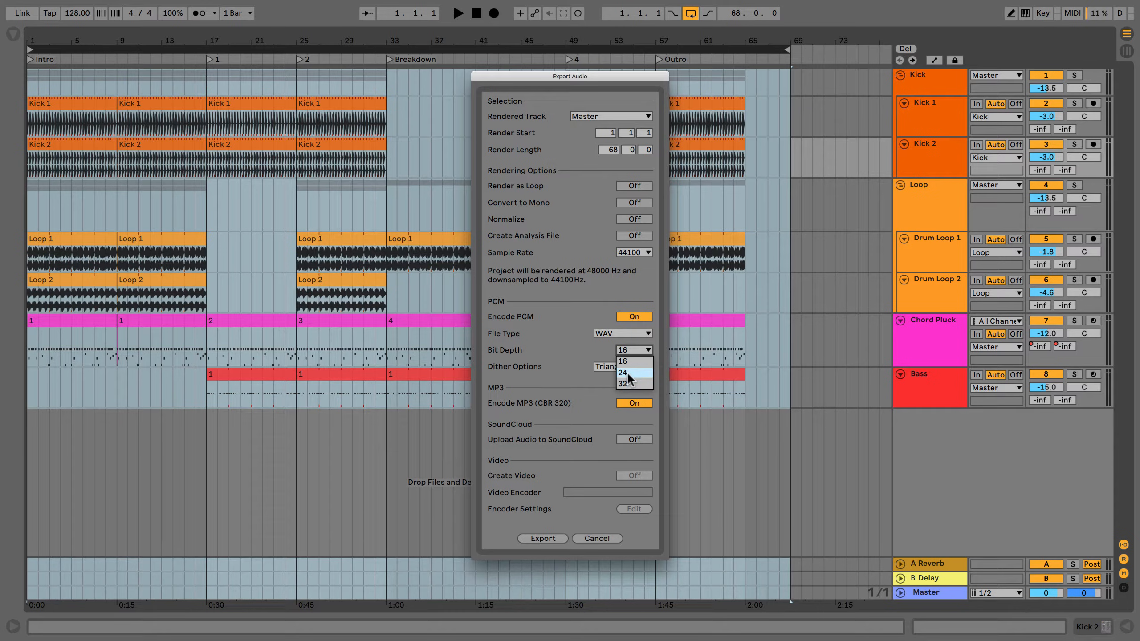
pyautogui.click(626, 372)
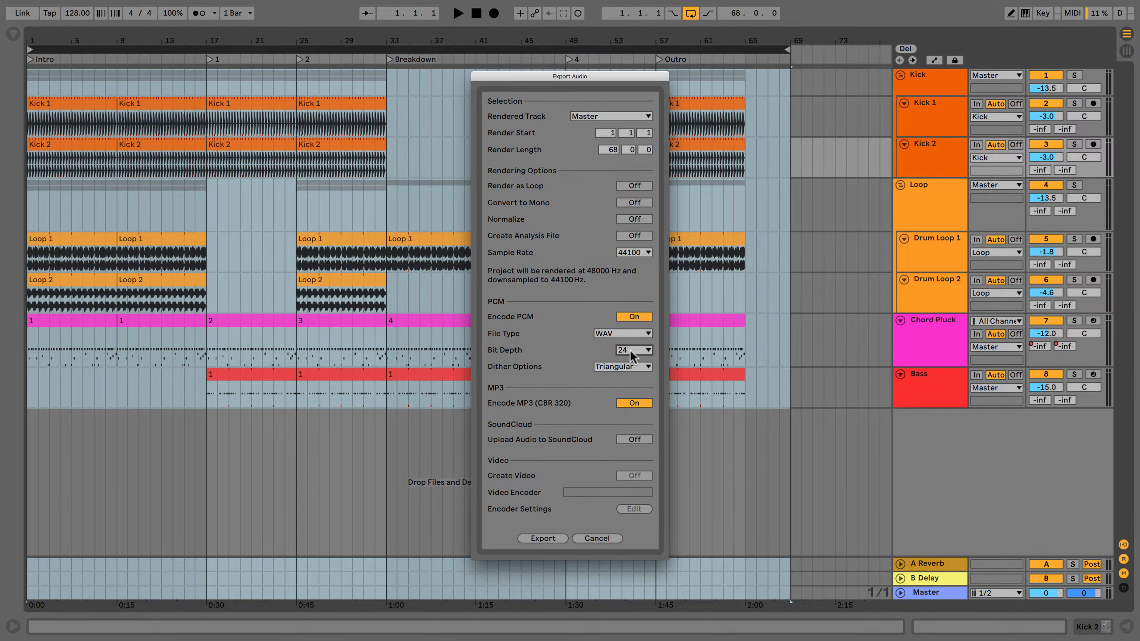
pyautogui.click(632, 355)
pyautogui.click(628, 333)
# Look through the dither options and try switching Encode MP3 (CBR 320) off and back on.
pyautogui.click(614, 374)
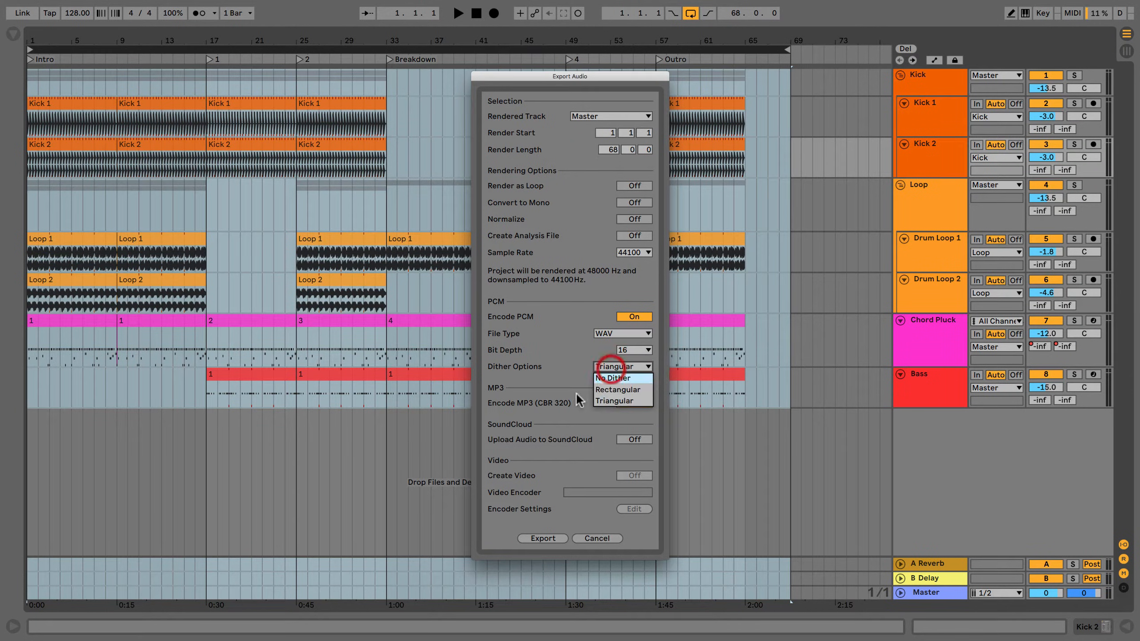
pyautogui.click(603, 390)
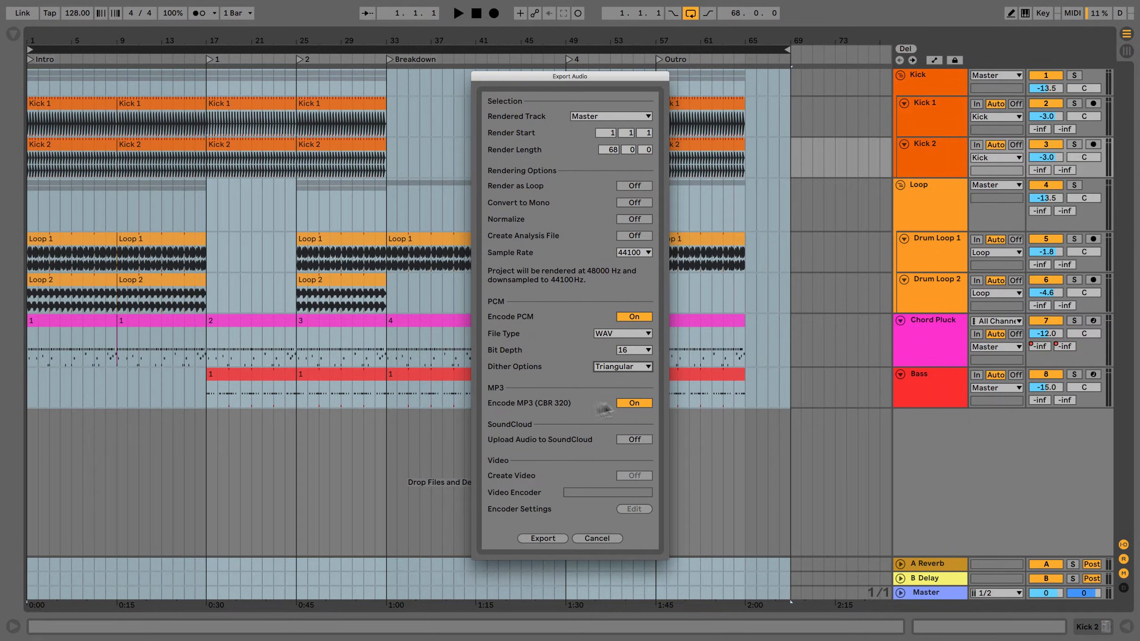
pyautogui.click(633, 403)
pyautogui.click(634, 403)
# Try turning on Upload Audio to SoundCloud and Create Video.
pyautogui.click(643, 438)
pyautogui.click(640, 439)
pyautogui.click(638, 476)
pyautogui.click(588, 470)
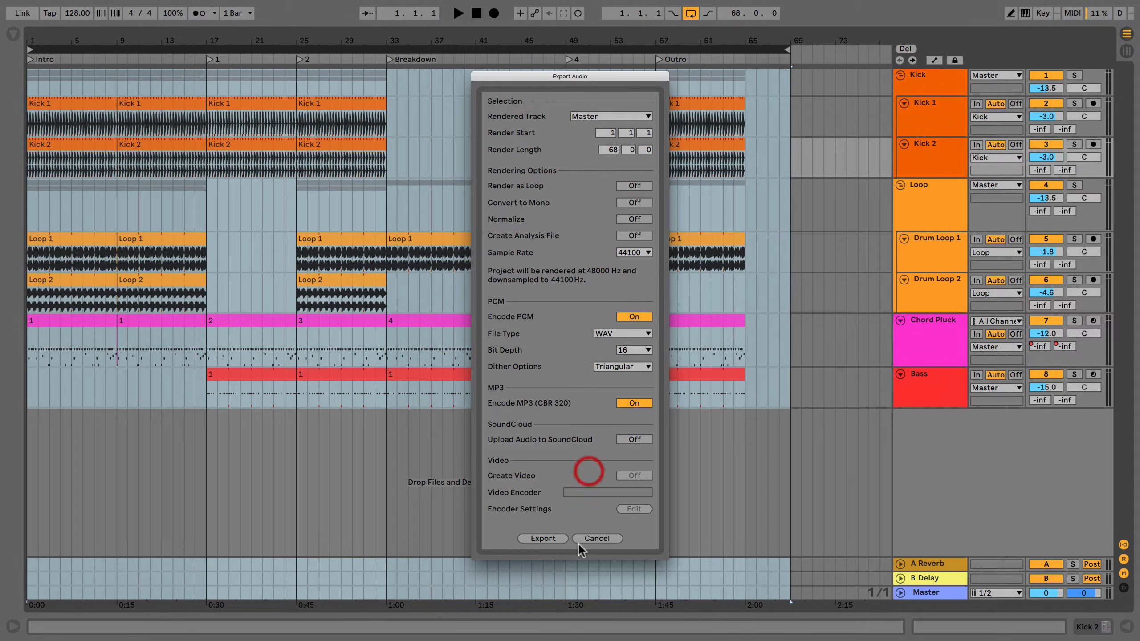
# Export the arrangement and save it to the Desktop under the name Exporting.
pyautogui.click(543, 538)
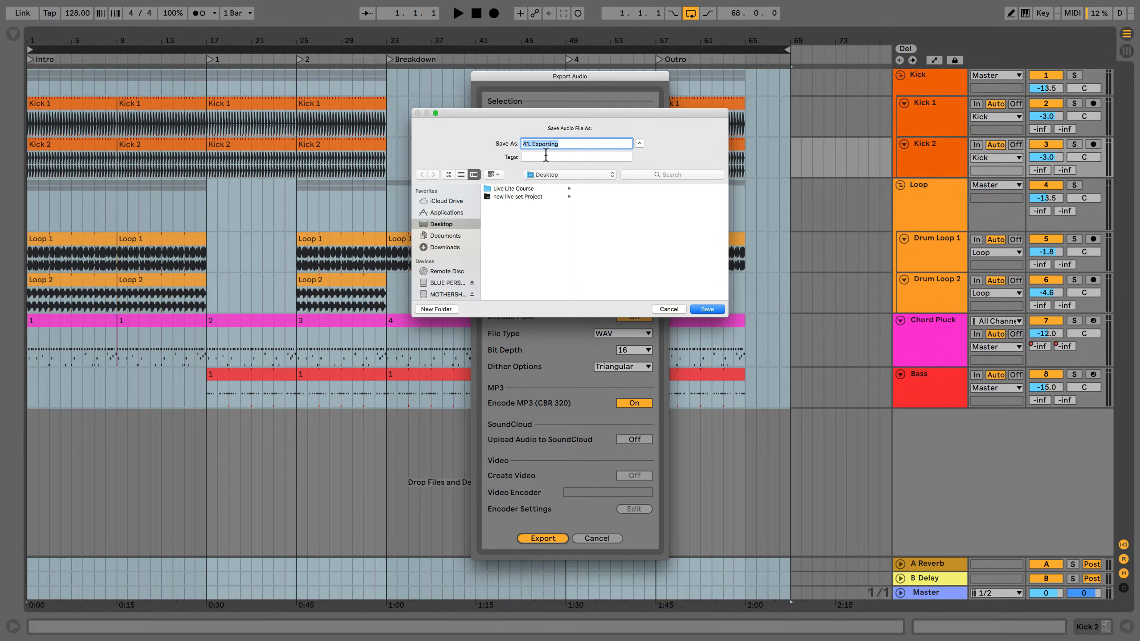
pyautogui.press('shift')
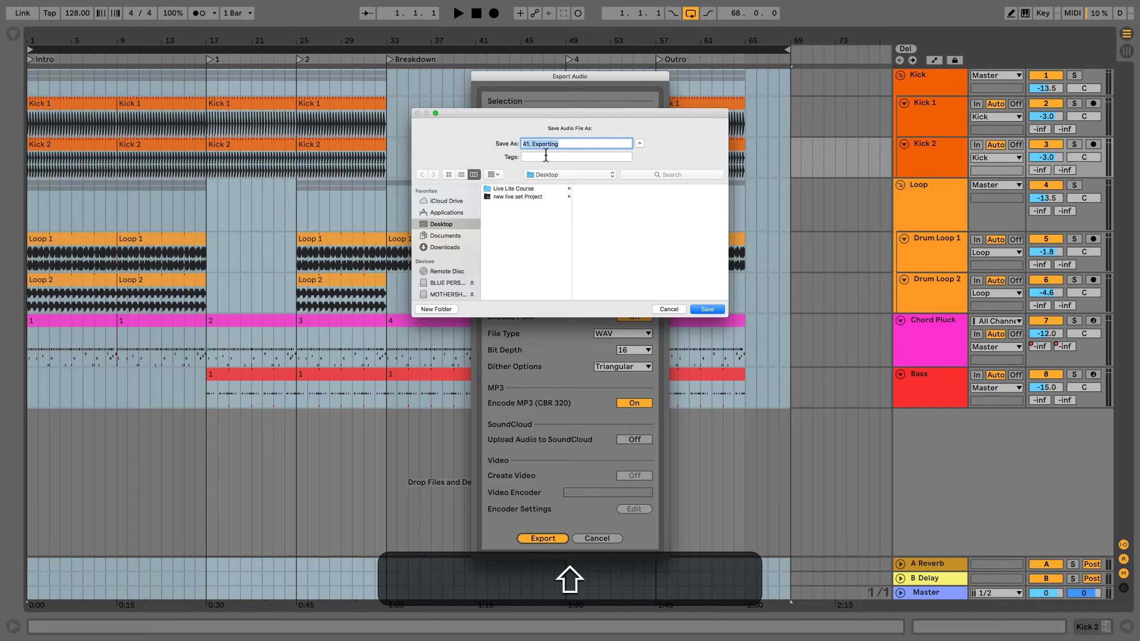
pyautogui.write('Expo')
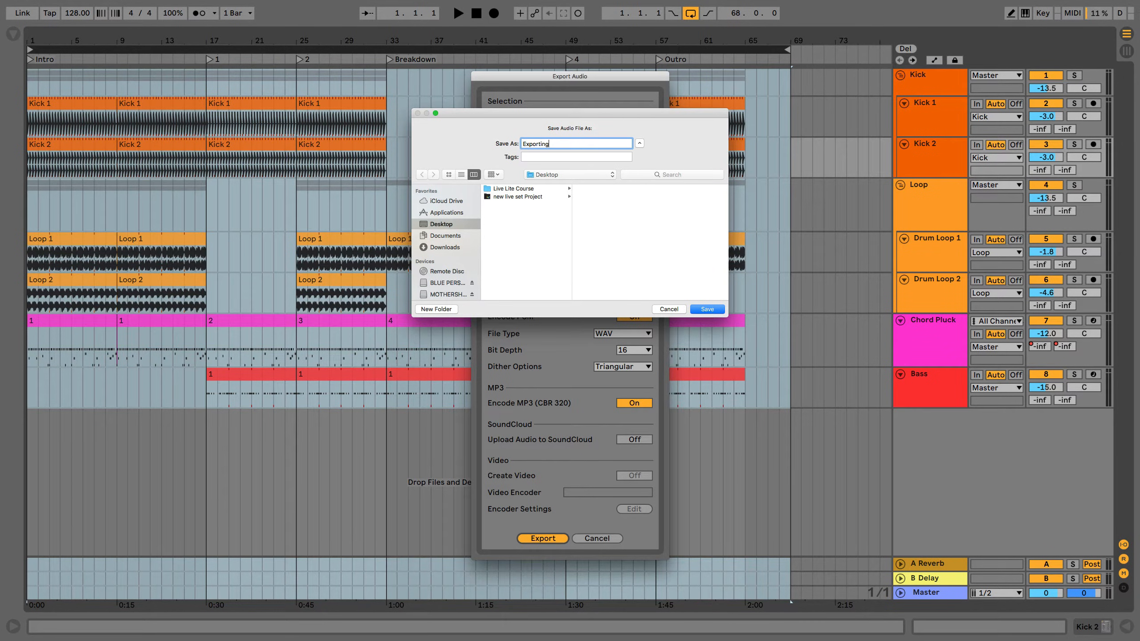
pyautogui.click(713, 309)
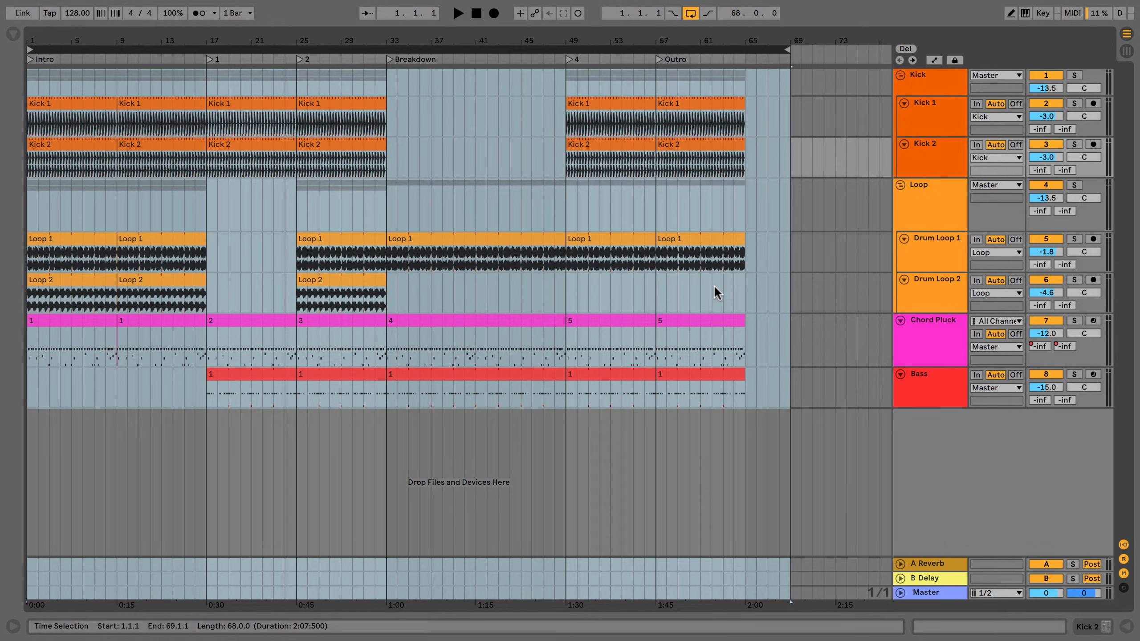
# Exit full screen and place the exported Exporting.mp3 and Exporting.wav files together in free space on the desktop.
pyautogui.moveTo(24, 14)
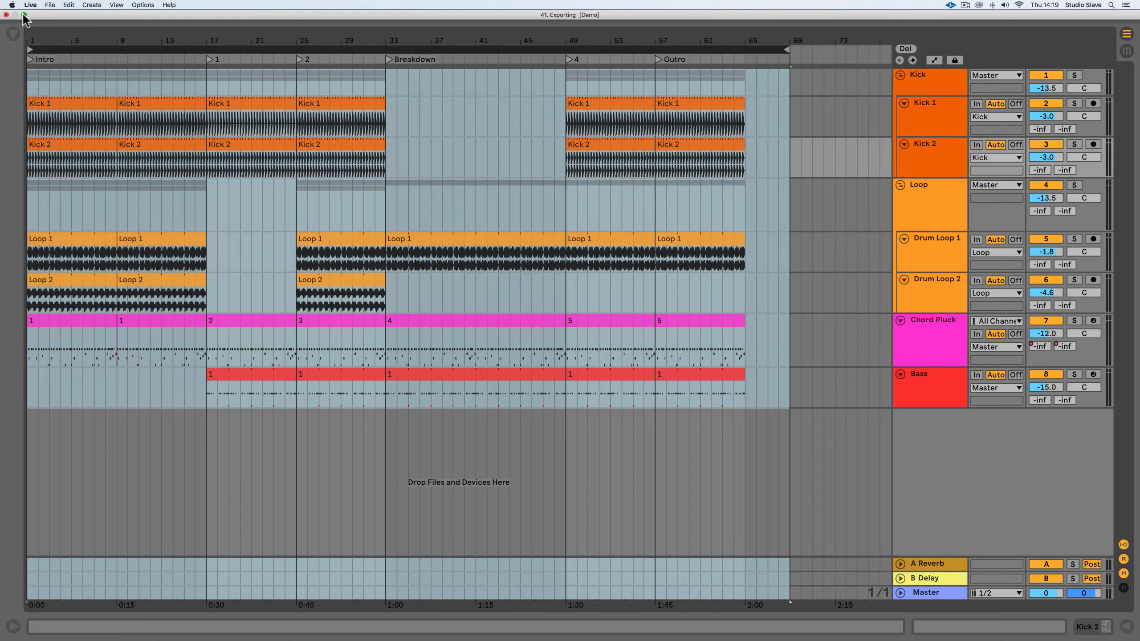
pyautogui.click(24, 15)
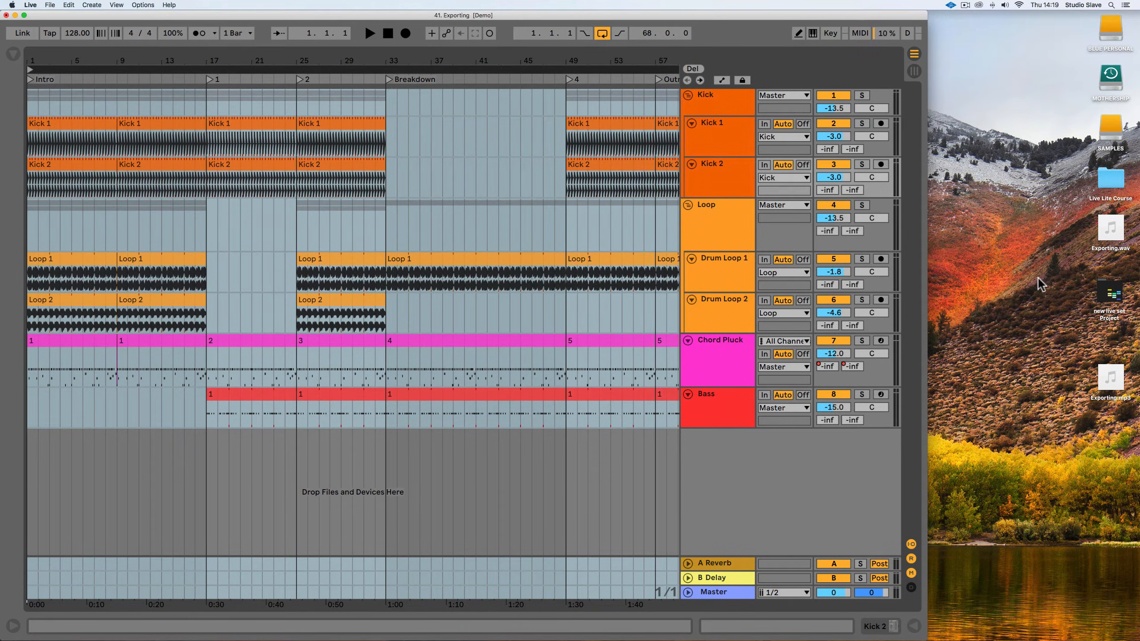
pyautogui.moveTo(1118, 372); pyautogui.dragTo(1053, 287)
pyautogui.click(1121, 227)
pyautogui.moveTo(1121, 226); pyautogui.dragTo(1046, 231)
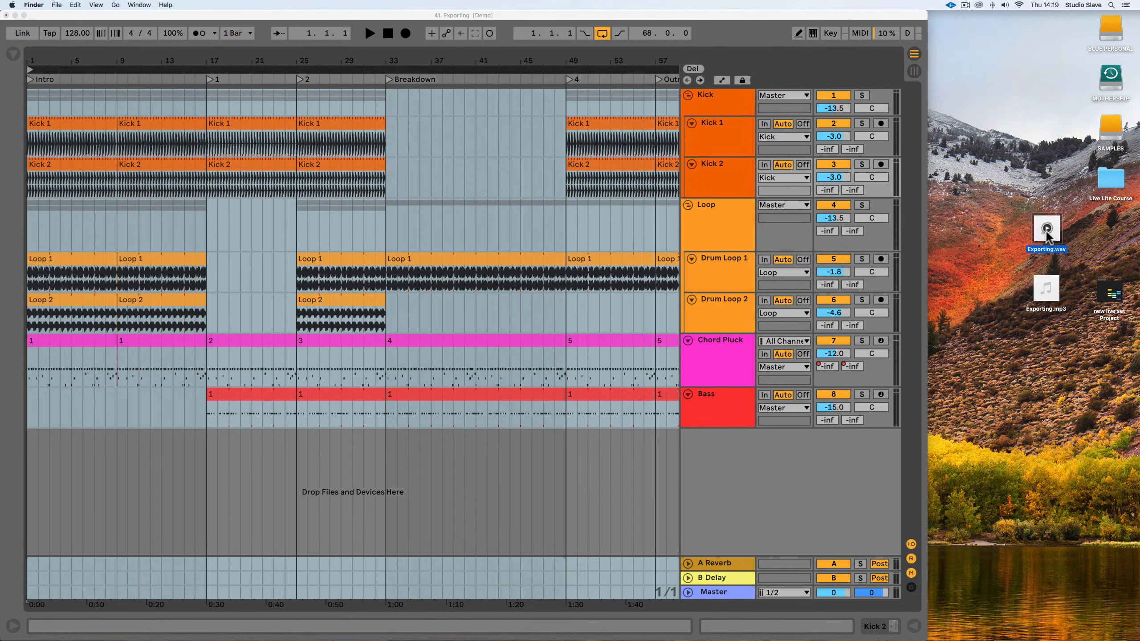
# Preview Exporting.wav from the desktop, listening near its beginning and at its end.
pyautogui.press('space')
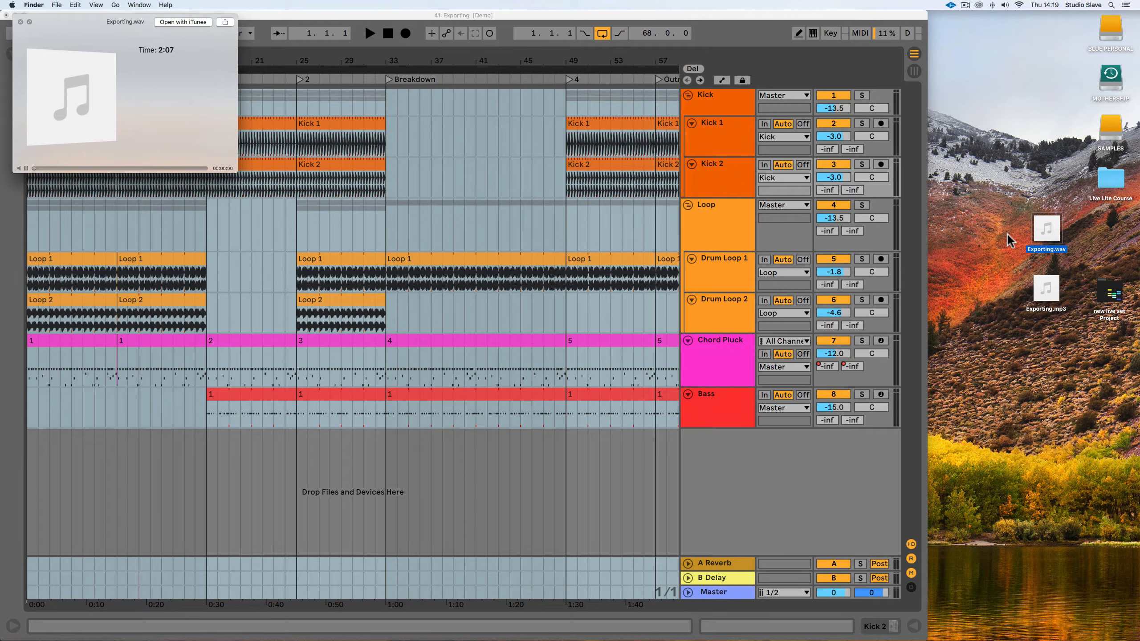
pyautogui.click(66, 167)
pyautogui.click(190, 168)
pyautogui.click(197, 169)
pyautogui.click(192, 168)
pyautogui.click(20, 22)
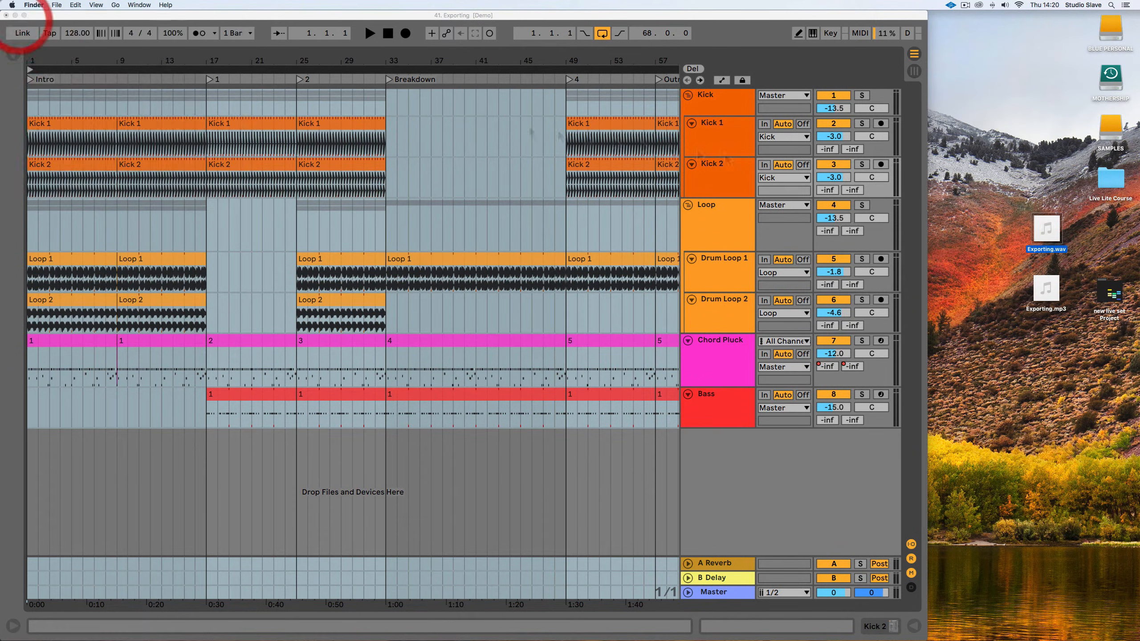
# Preview Exporting.mp3 from the desktop, listening to a part in its first half.
pyautogui.click(1037, 284)
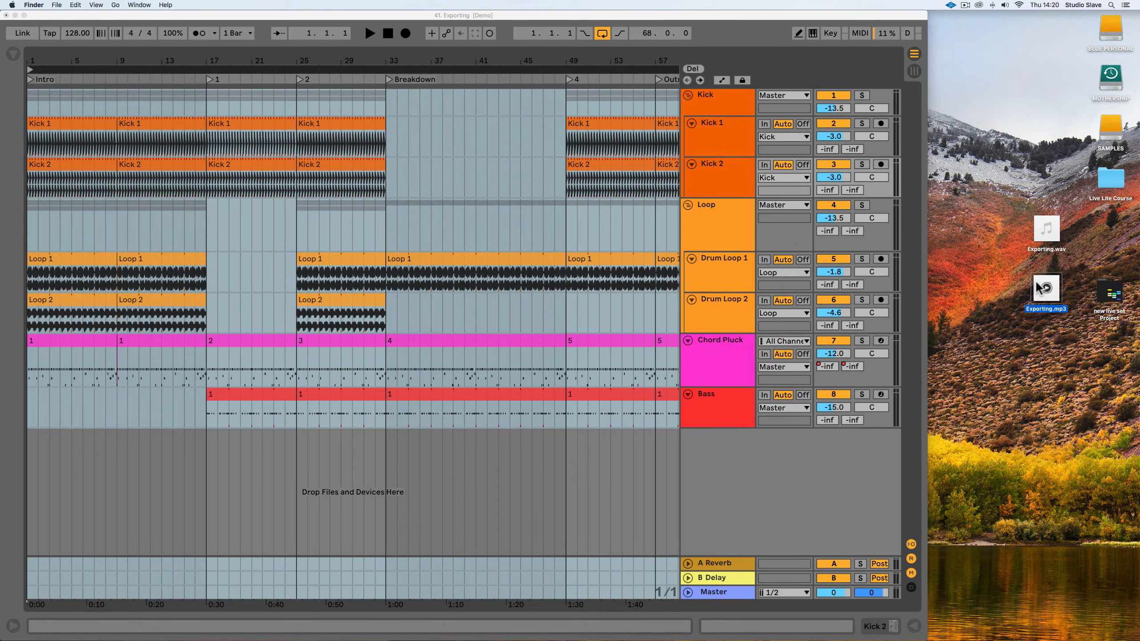
pyautogui.press('space')
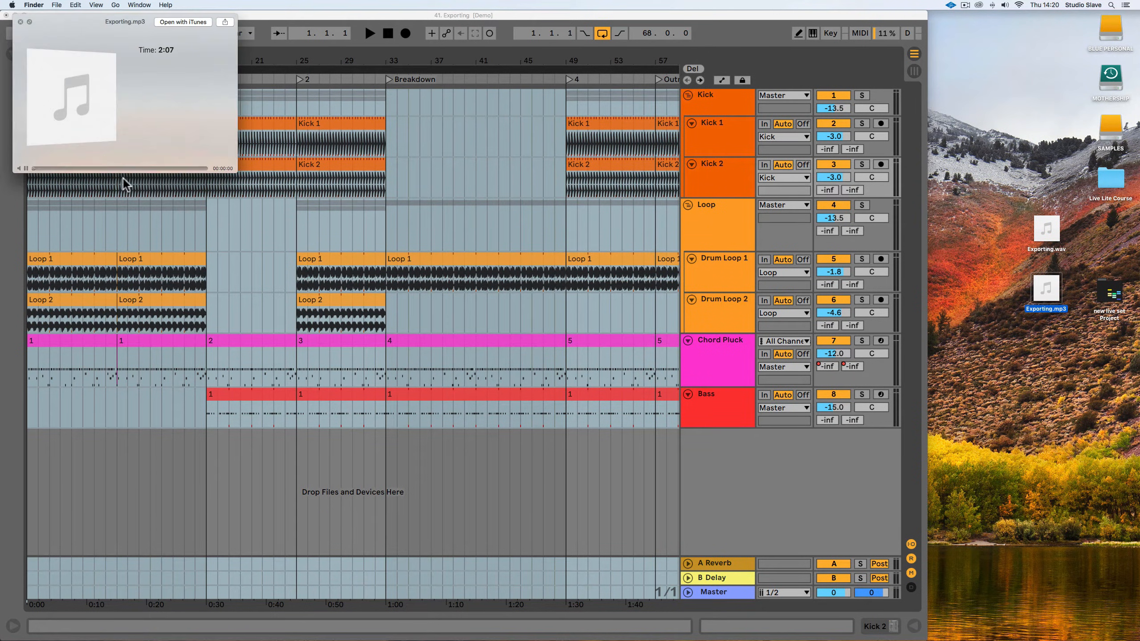
pyautogui.click(78, 167)
pyautogui.press('space')
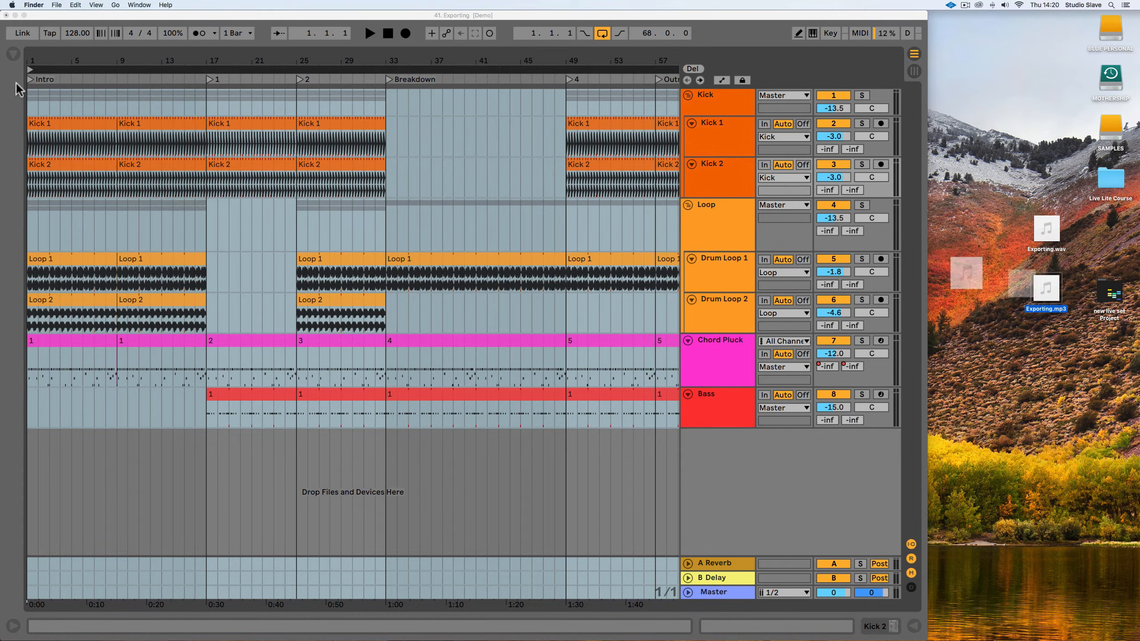
# Import Exporting.mp3 from the desktop into a new audio track below Bass, starting at bar 17.
pyautogui.click(618, 471)
pyautogui.moveTo(1044, 286); pyautogui.dragTo(204, 451)
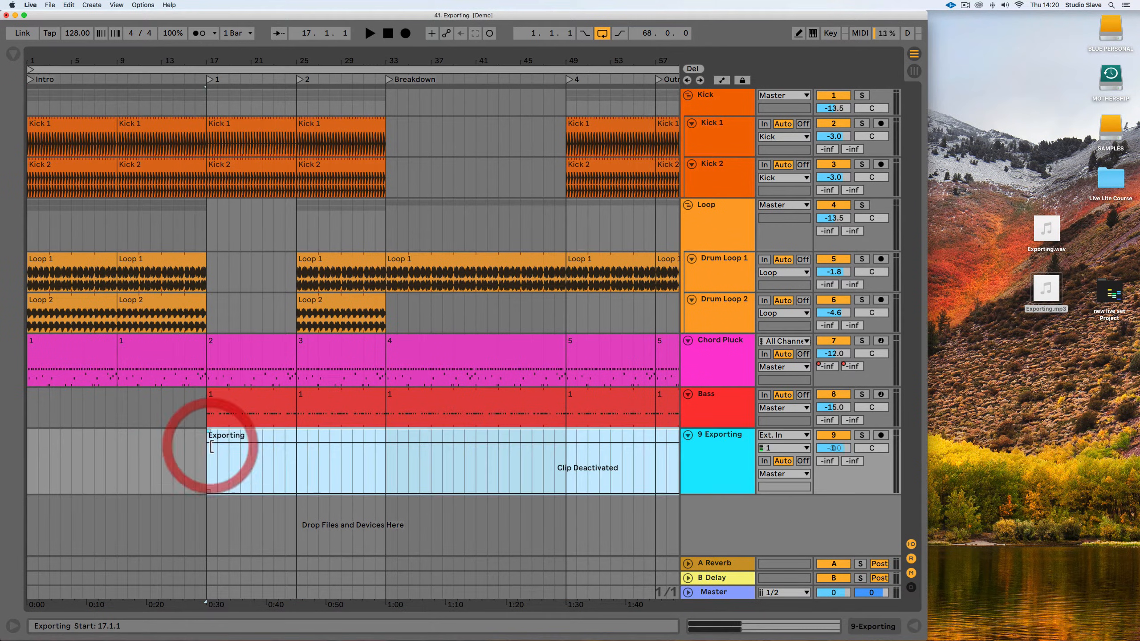
pyautogui.hscroll(10, 246, 440)
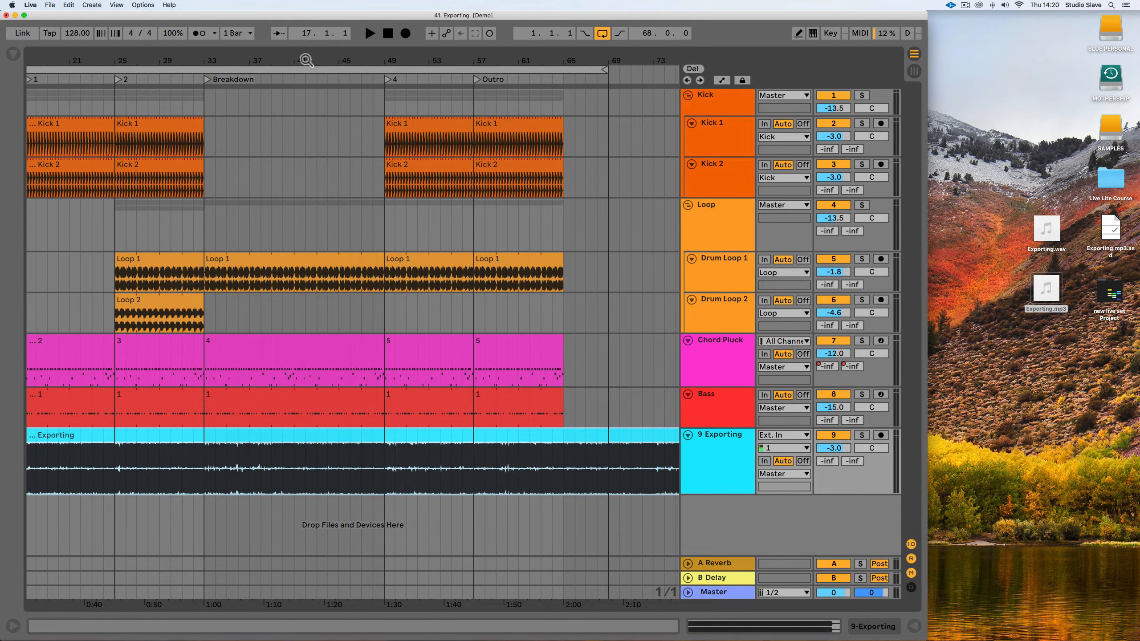
pyautogui.moveTo(310, 51); pyautogui.dragTo(302, 20)
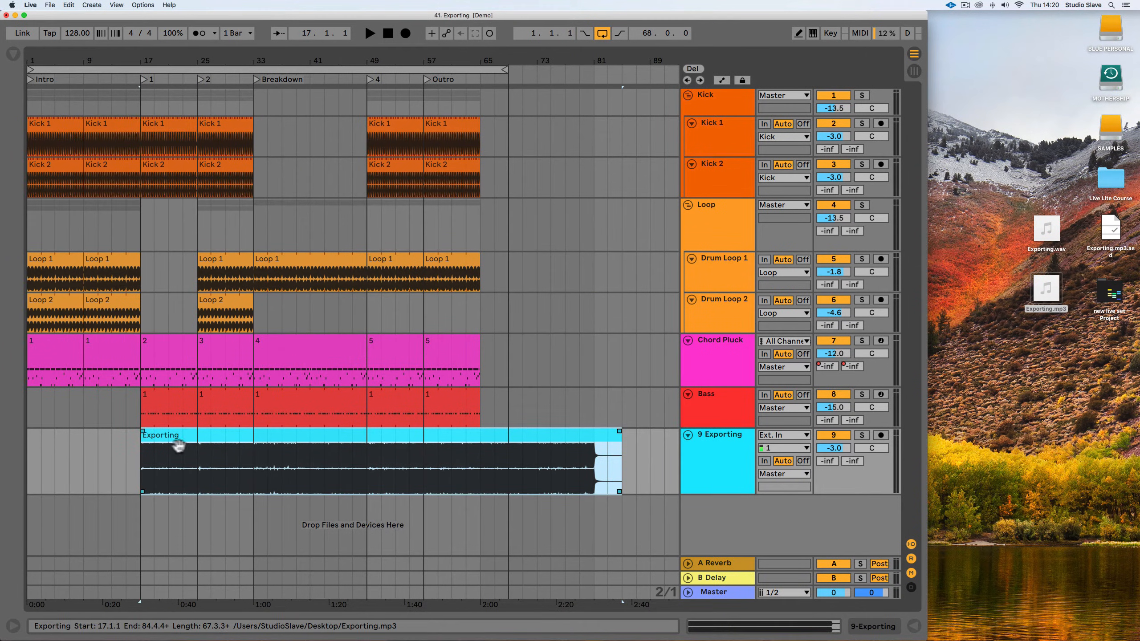
# Move the imported Exporting clip to bar 1 and import Exporting.wav from the desktop into a new track below it, also starting at bar 1.
pyautogui.moveTo(196, 438); pyautogui.dragTo(84, 450)
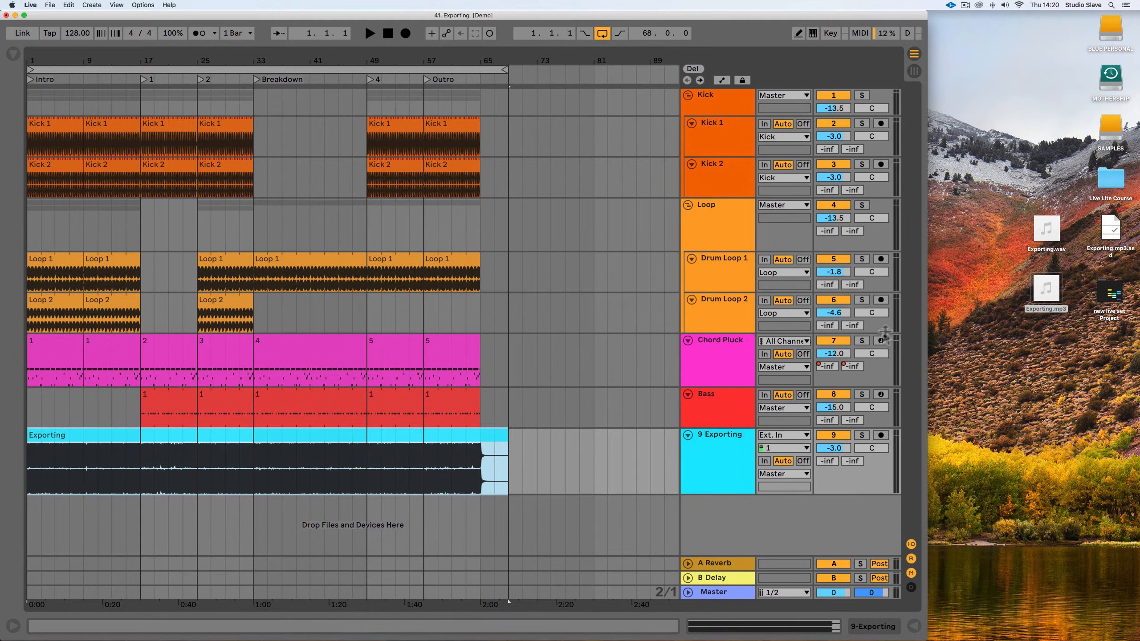
pyautogui.moveTo(1046, 229); pyautogui.dragTo(31, 535)
pyautogui.scroll(-1, 254, 490)
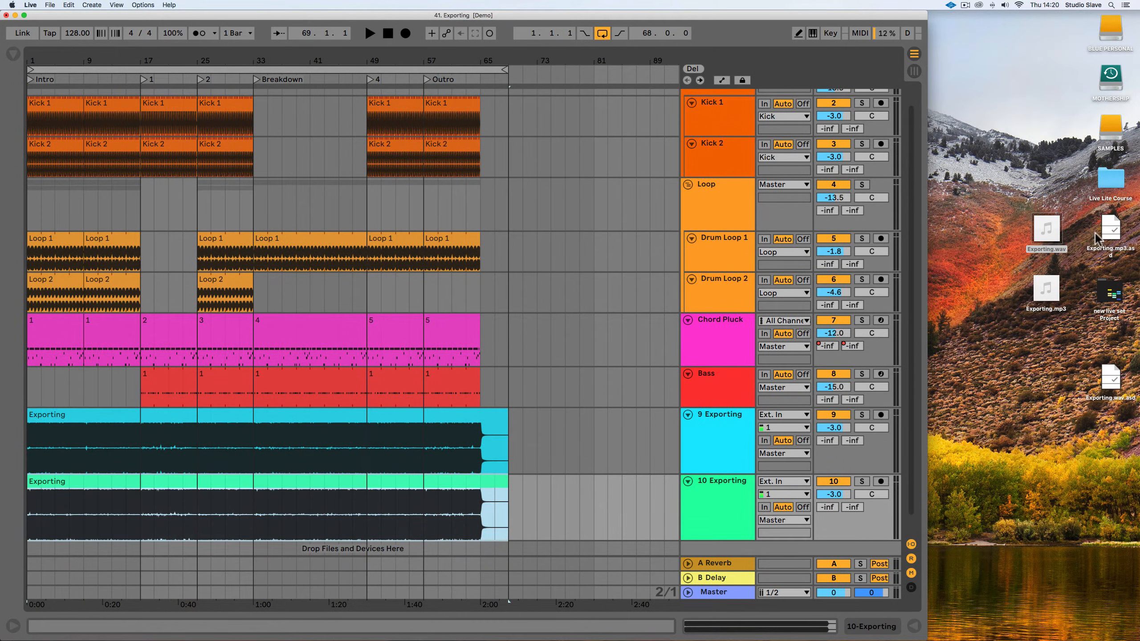
# Delete both imported Exporting audio tracks below Bass.
pyautogui.click(713, 508)
pyautogui.keyDown('shift'); pyautogui.click(729, 436); pyautogui.keyUp('shift')
pyautogui.hotkey('shift', 'BackSpace')
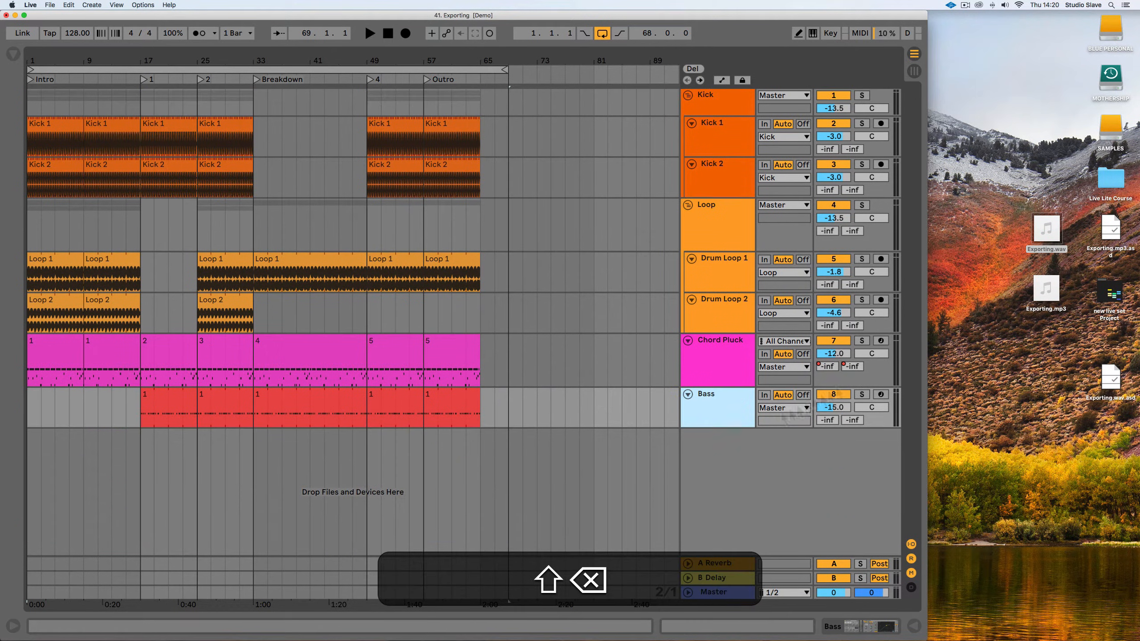
# Delete Exporting.wav, Exporting.mp3 and their analysis files from the desktop.
pyautogui.moveTo(1027, 325); pyautogui.dragTo(1041, 241)
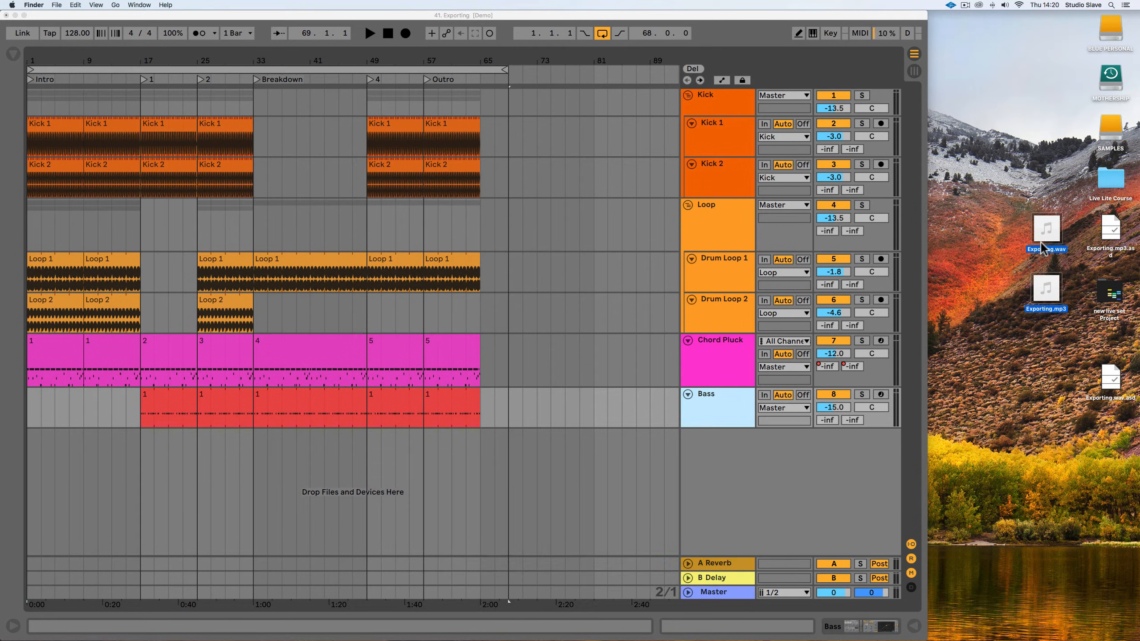
pyautogui.press('super+BackSpace')
pyautogui.click(1108, 369)
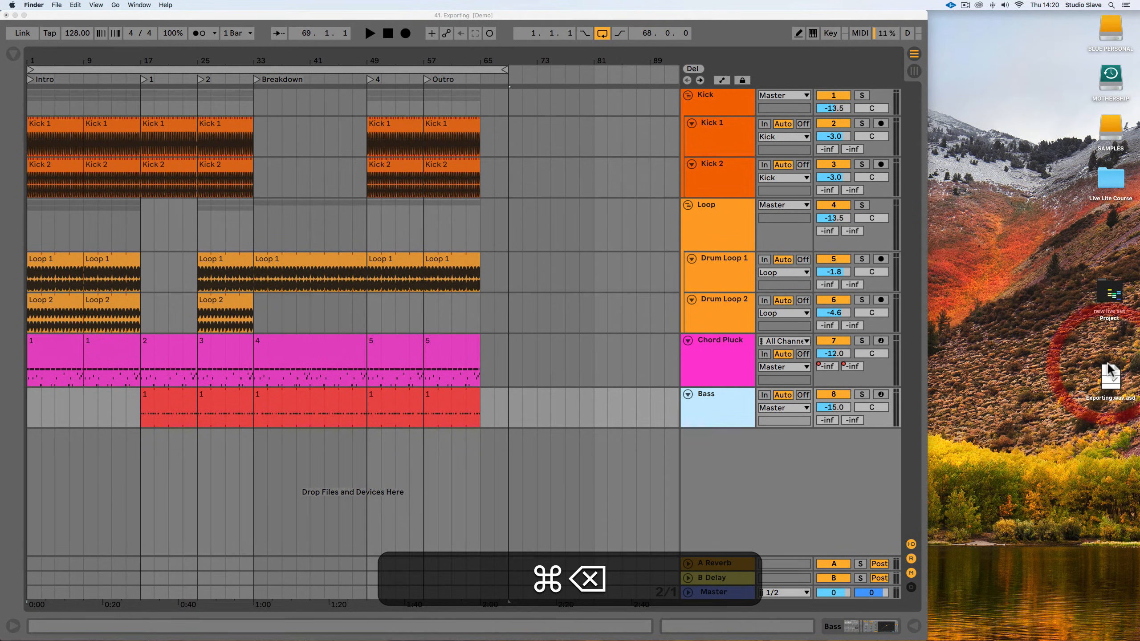
pyautogui.press('super+BackSpace')
# Create a new folder named Stems on the desktop.
pyautogui.rightClick(1061, 280)
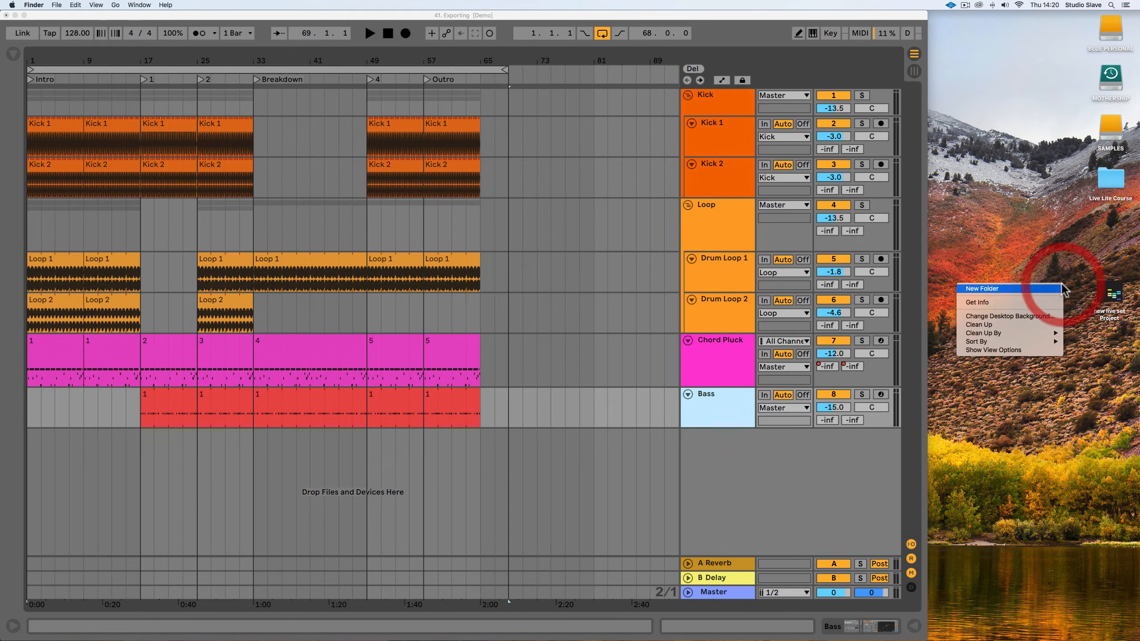
pyautogui.click(1044, 289)
pyautogui.press('shift')
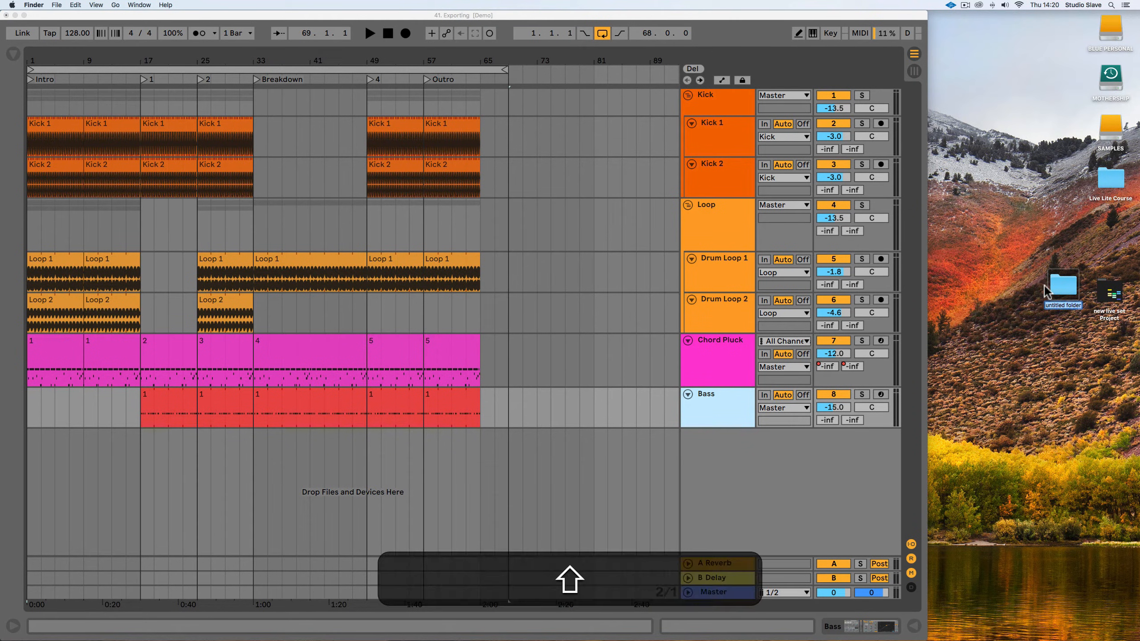
pyautogui.write('Stems')
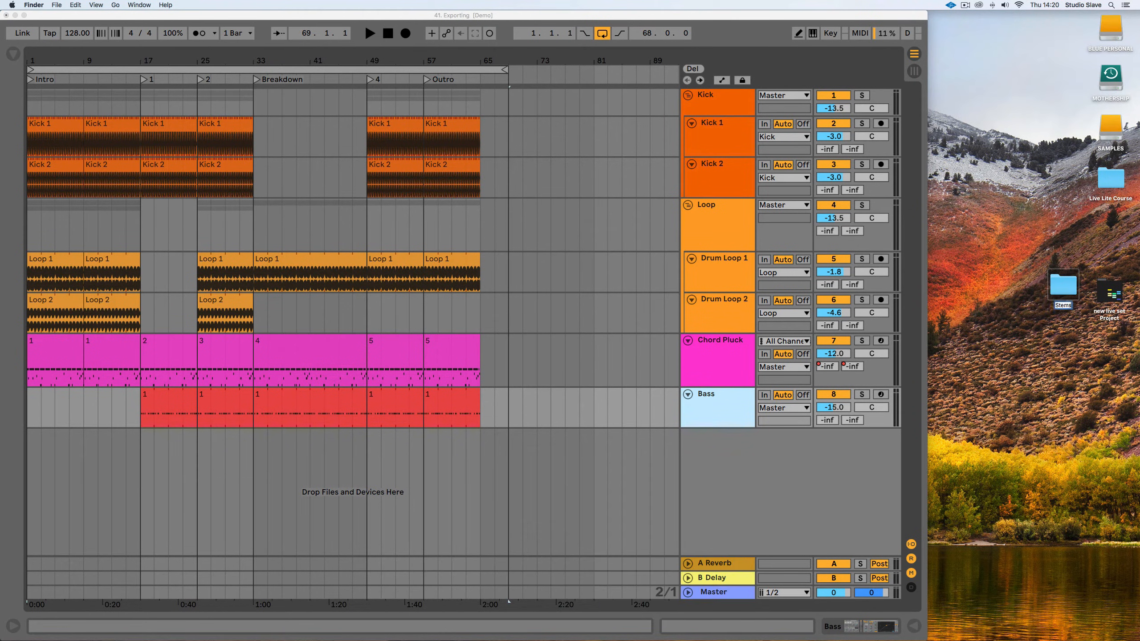
pyautogui.press('Return')
# Collapse the Kick and Loop group tracks and return the Live window to full screen.
pyautogui.click(717, 102)
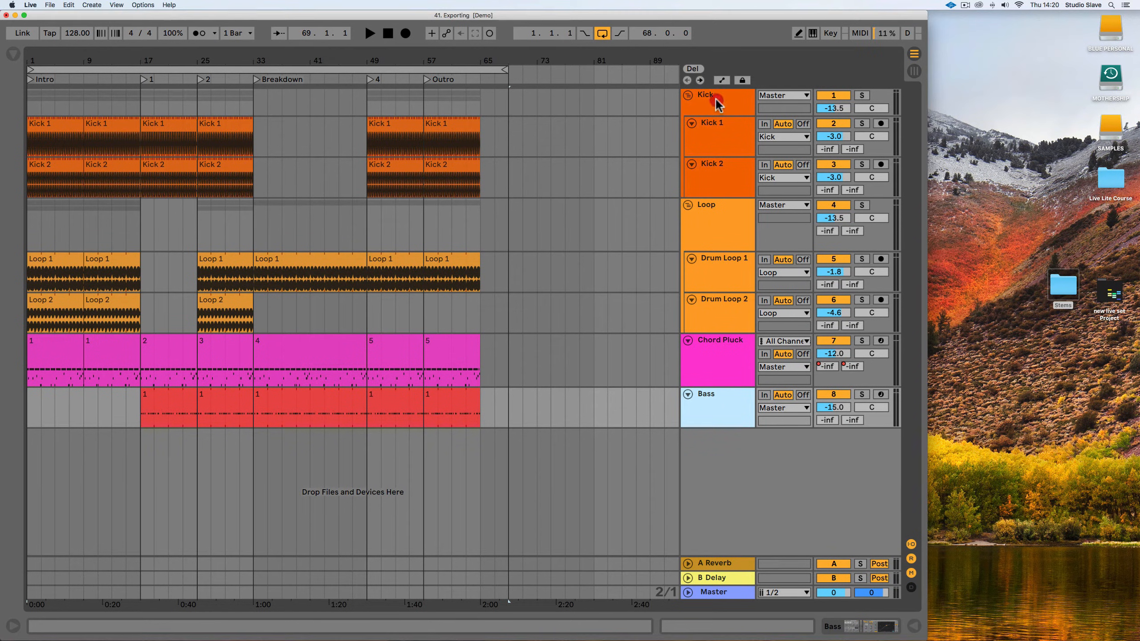
pyautogui.click(720, 210)
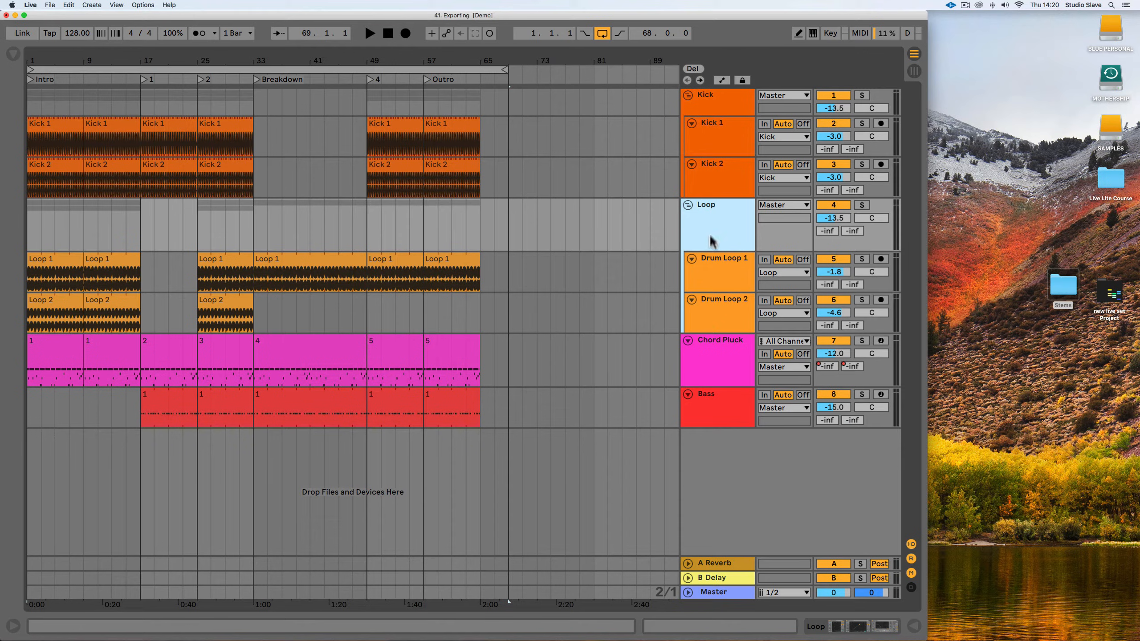
pyautogui.click(711, 94)
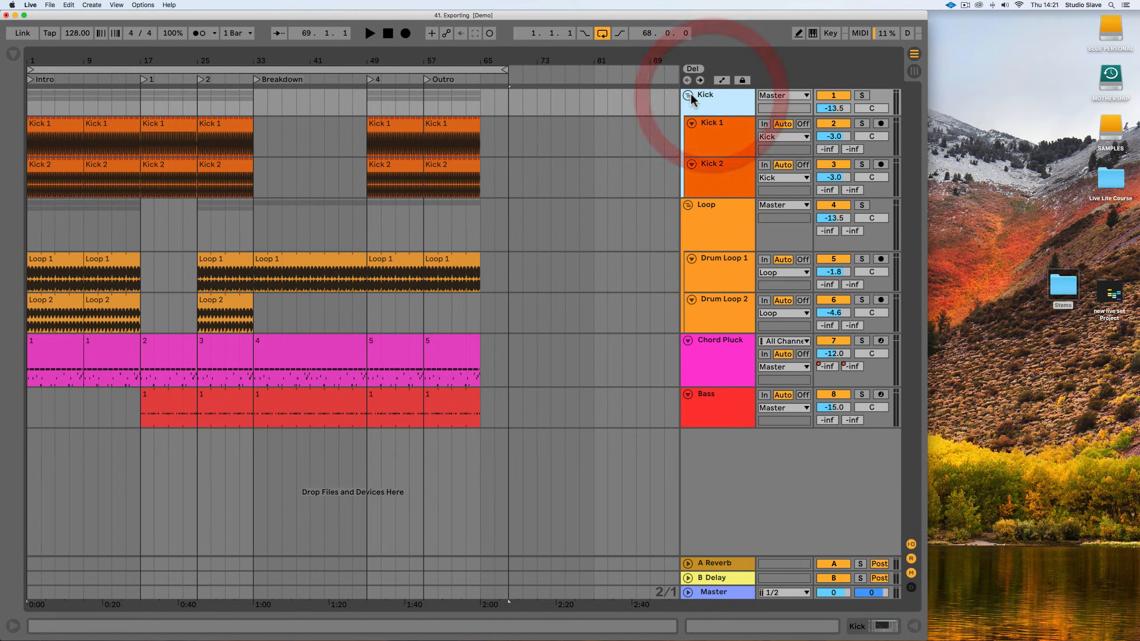
pyautogui.click(688, 95)
pyautogui.click(687, 110)
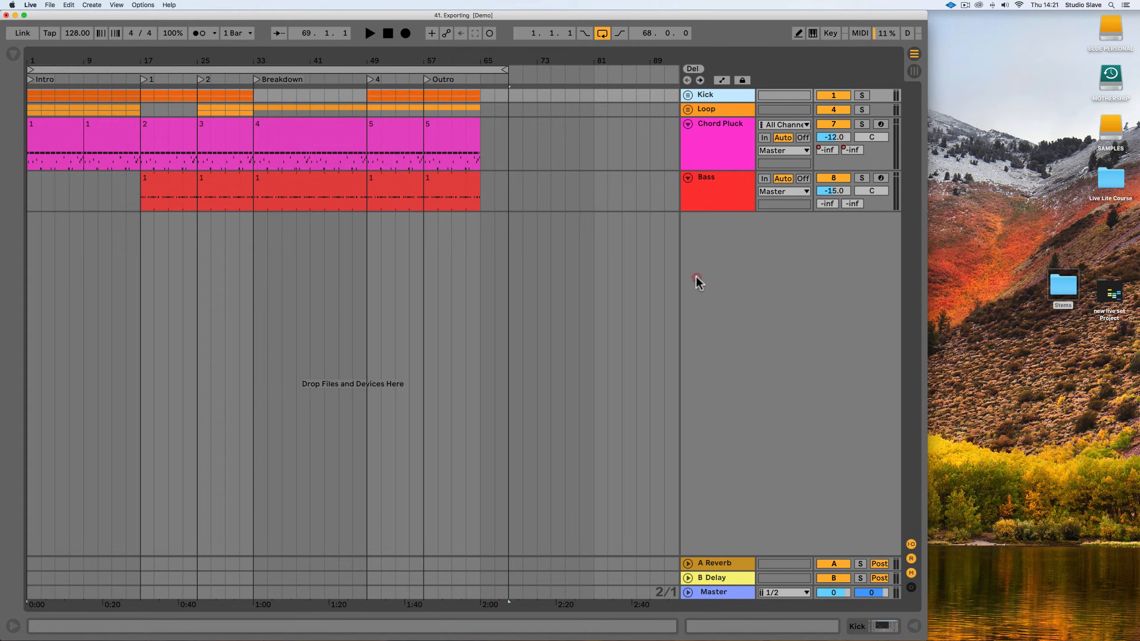
pyautogui.click(24, 15)
pyautogui.click(50, 50)
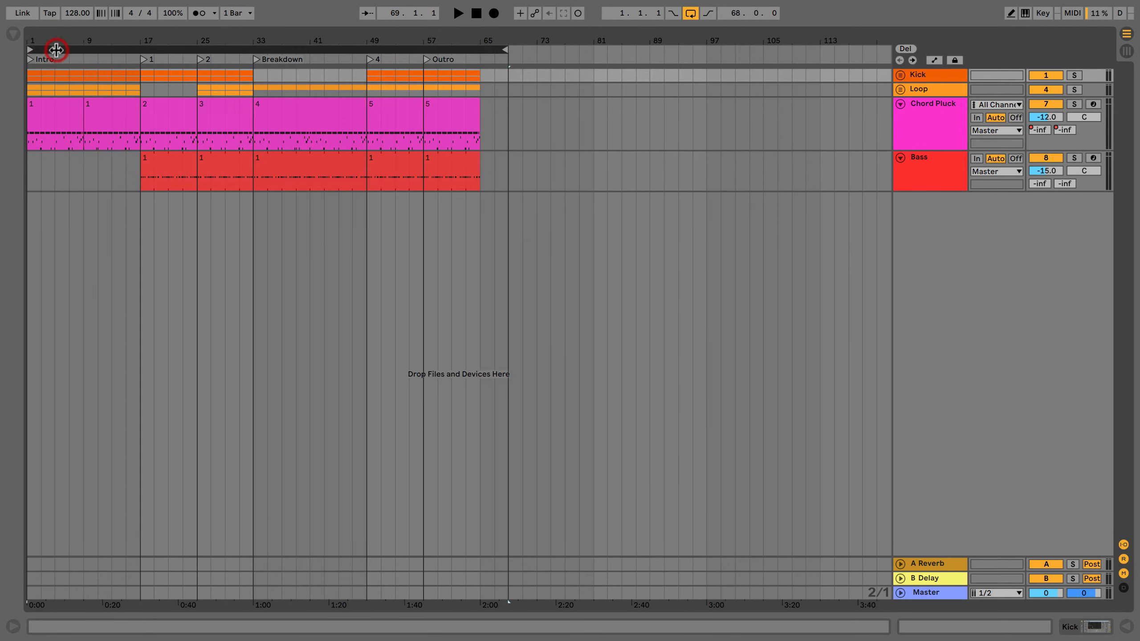
# Start an audio export with All Individual Tracks as the rendered track and back out at the save dialog.
pyautogui.click(49, 4)
pyautogui.click(66, 122)
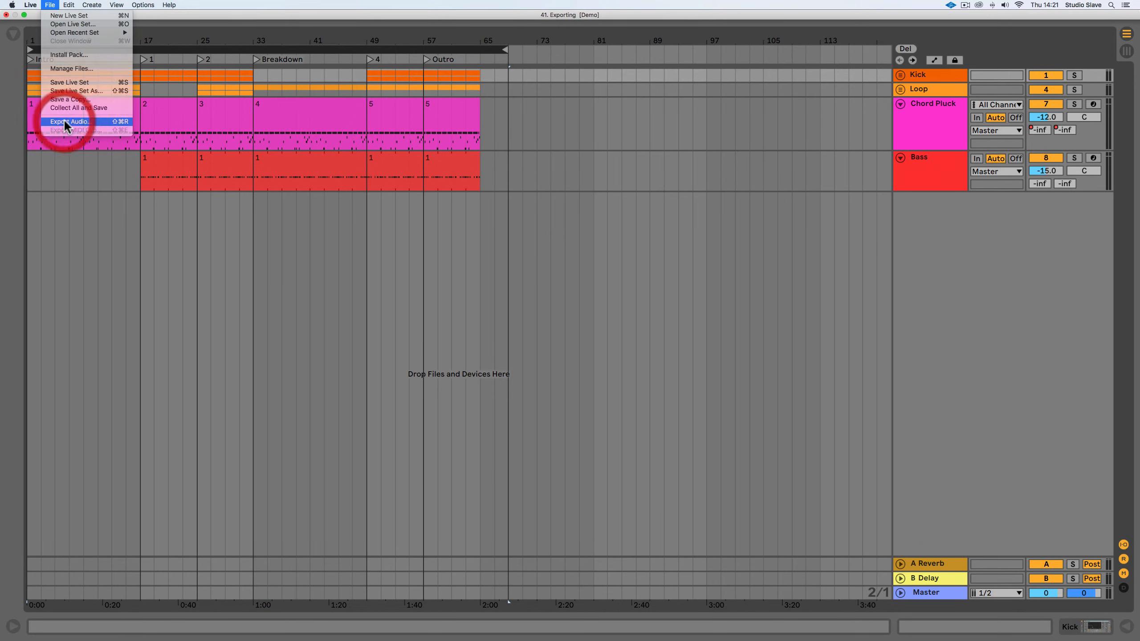
pyautogui.click(578, 116)
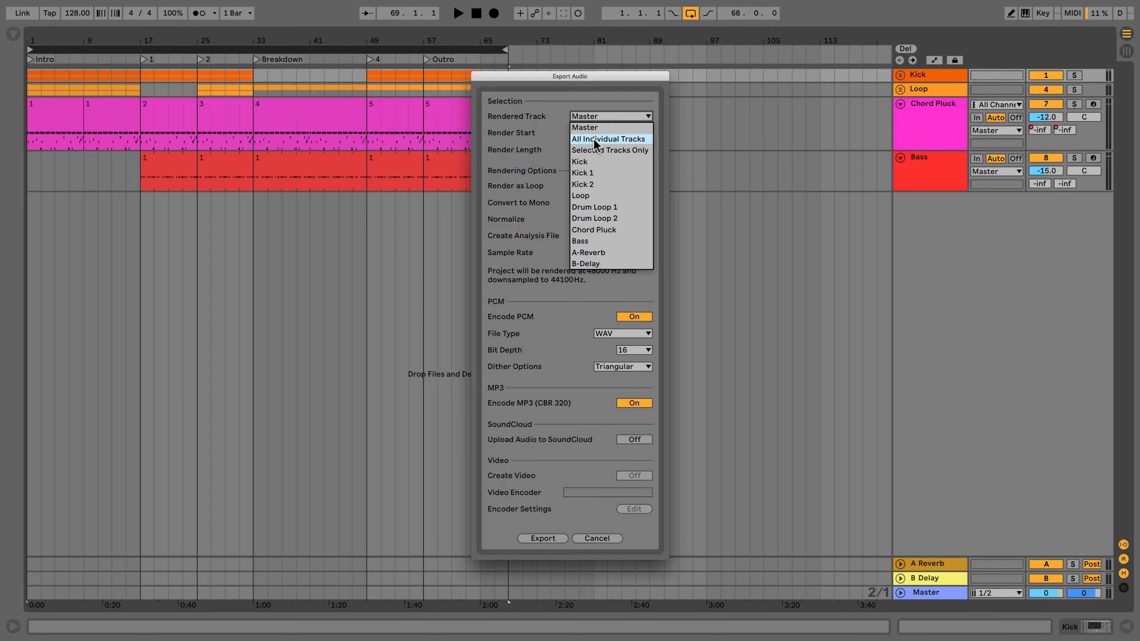
pyautogui.click(593, 138)
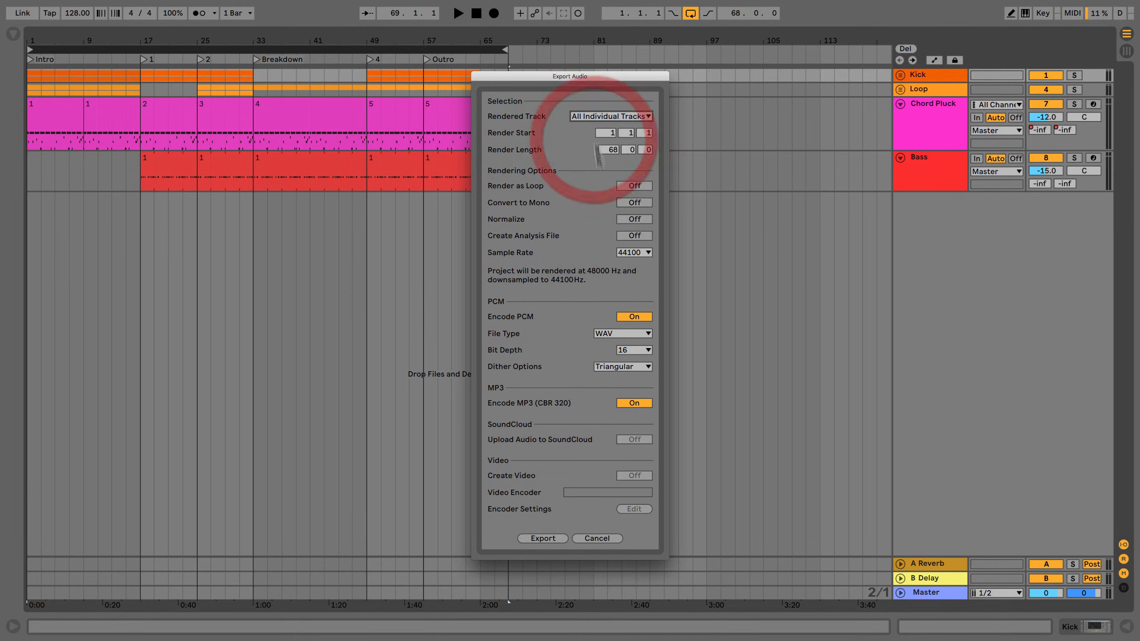
pyautogui.click(534, 538)
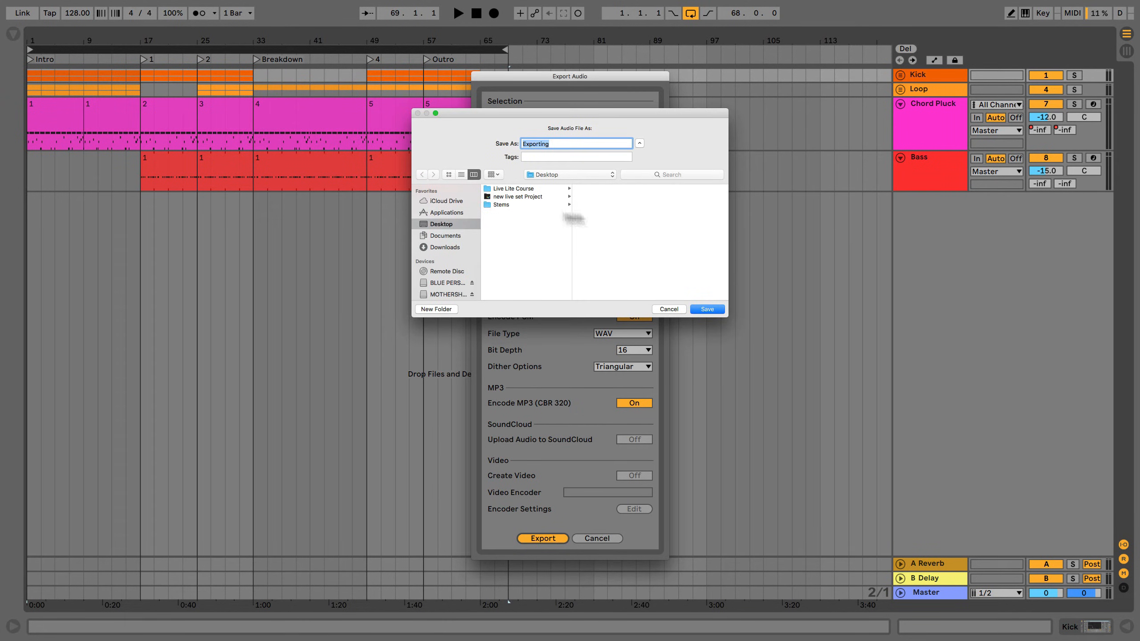
pyautogui.click(674, 310)
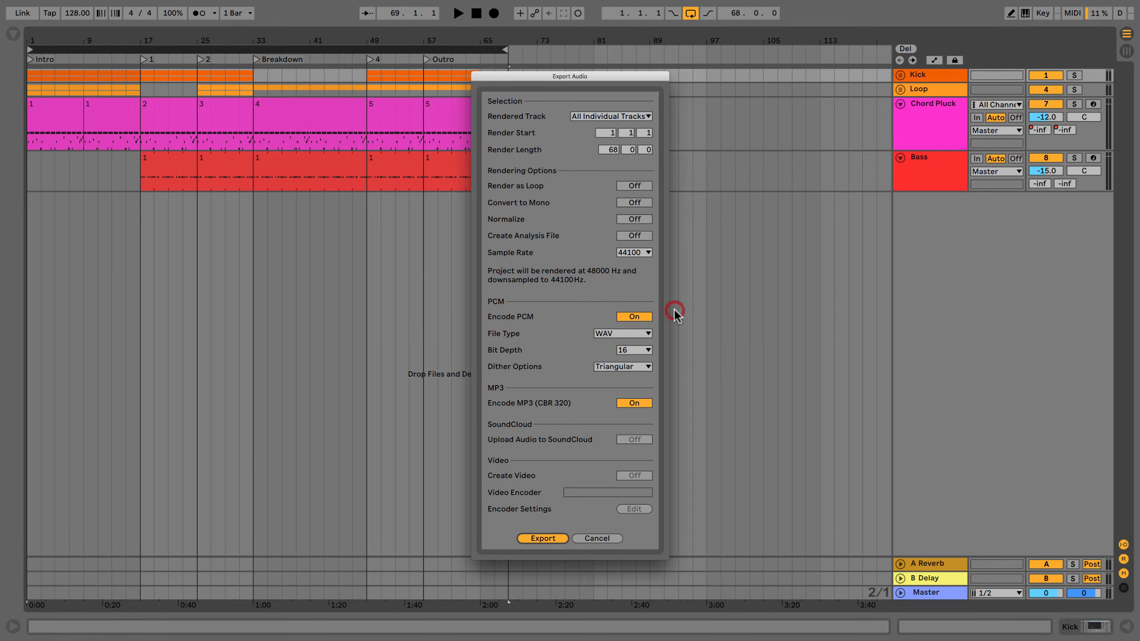
# Switch the rendered track to Selected Tracks Only and close the export settings without exporting.
pyautogui.click(586, 116)
pyautogui.click(592, 150)
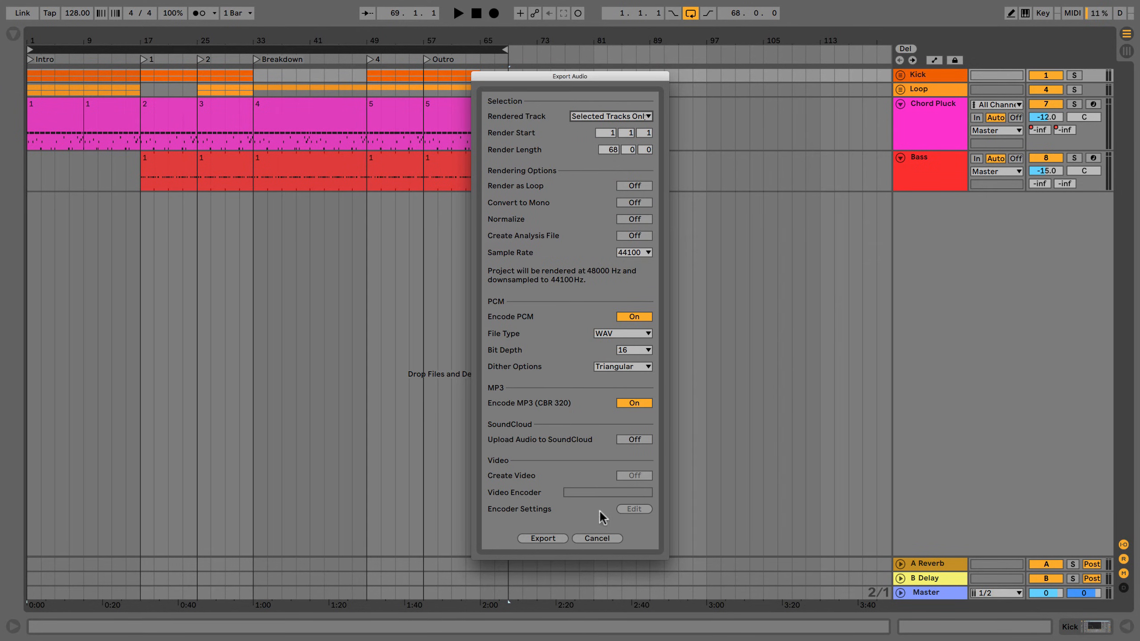
pyautogui.click(604, 538)
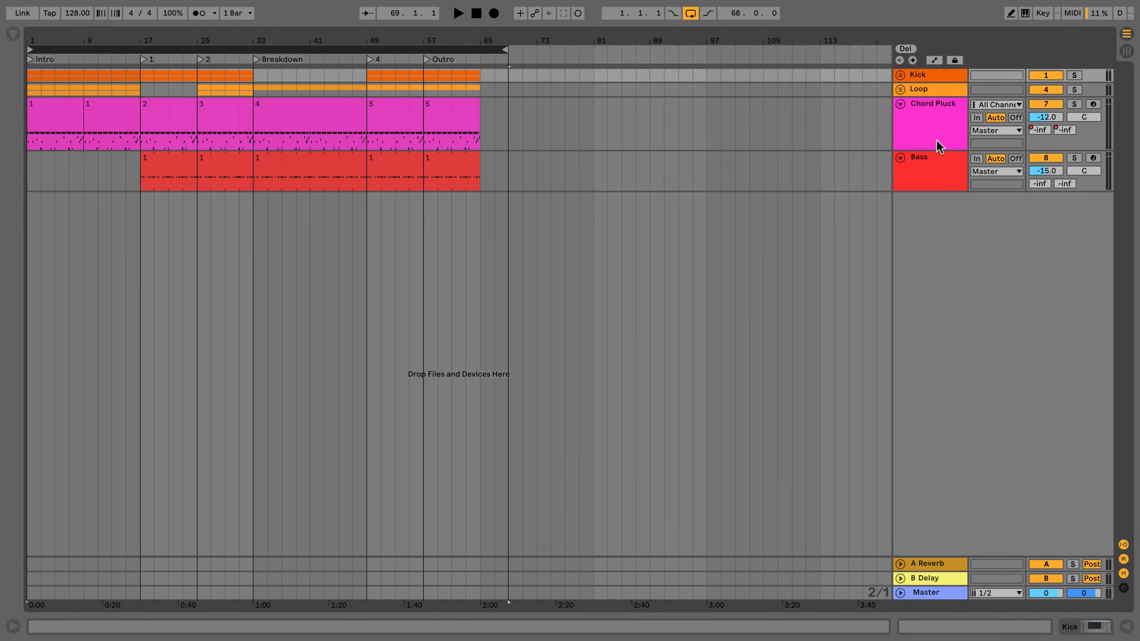
# Expand the Kick and Loop groups with their tracks again and select both group tracks together.
pyautogui.click(900, 104)
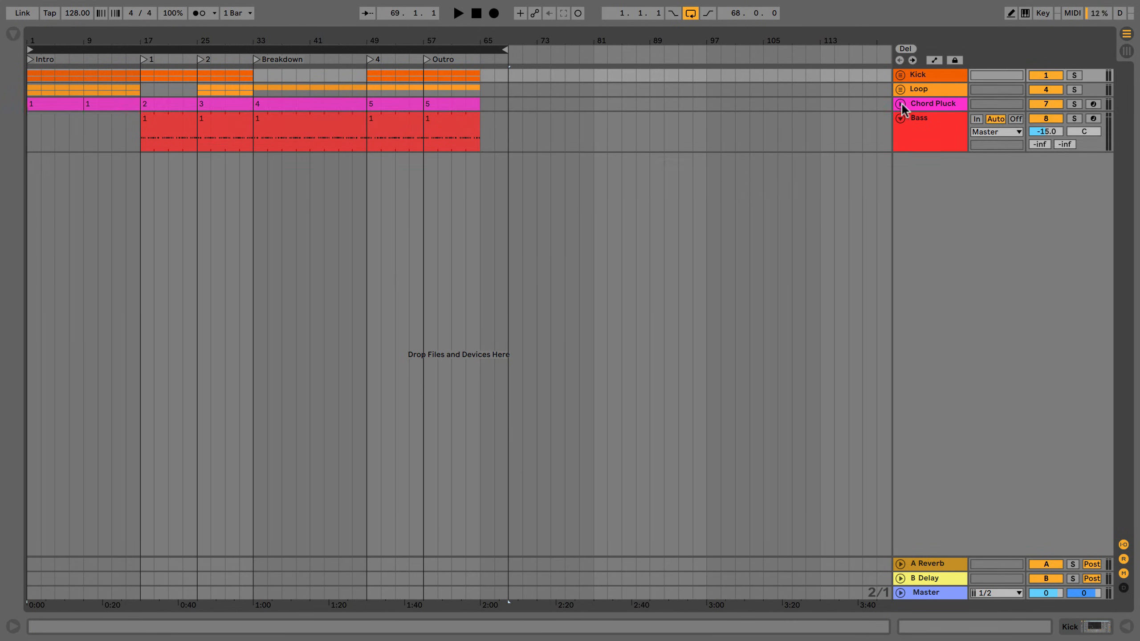
pyautogui.keyDown('alt'); pyautogui.click(902, 105); pyautogui.keyUp('alt')
pyautogui.click(901, 75)
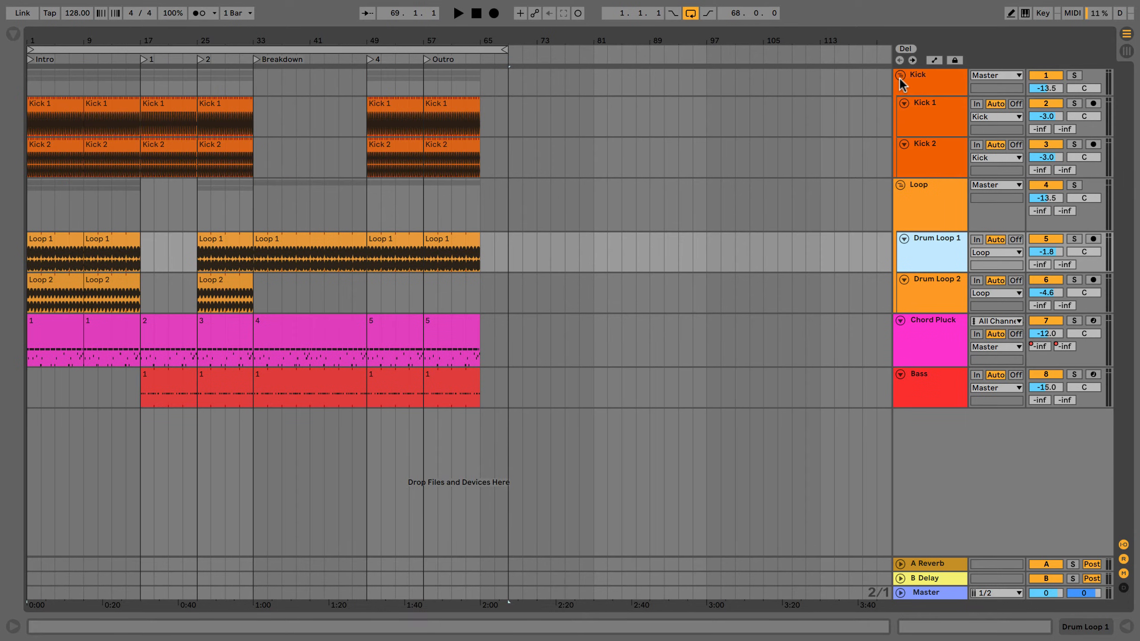
pyautogui.click(919, 193)
pyautogui.keyDown('super'); pyautogui.click(928, 90); pyautogui.keyUp('super')
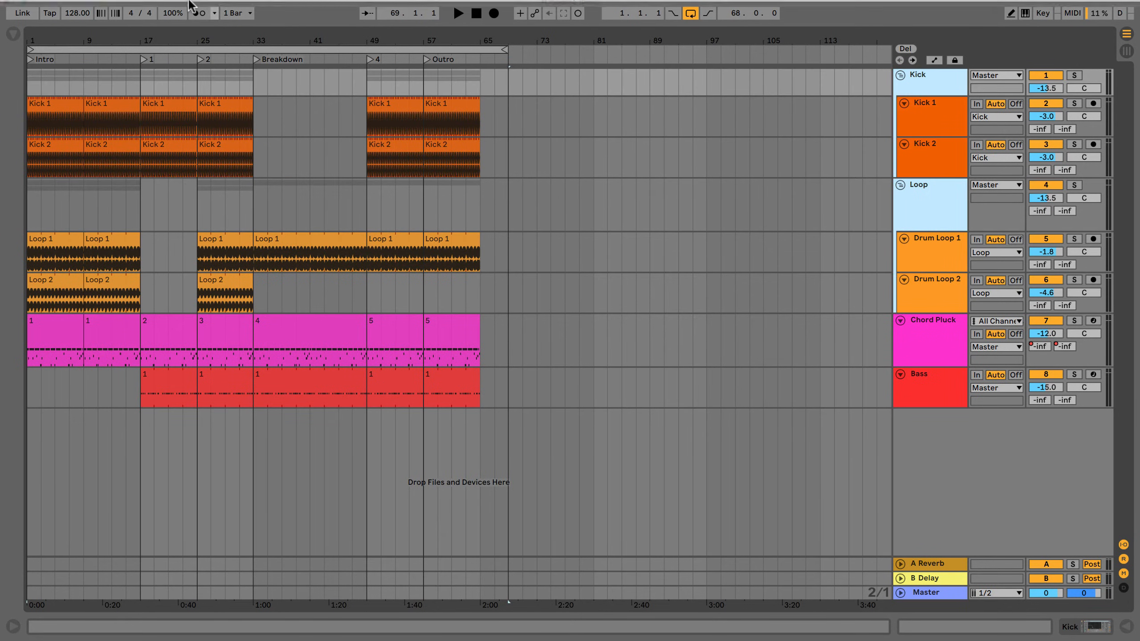
# Set up an audio export of All Individual Tracks with PCM encoding off, leaving only MP3 (CBR 320) on.
pyautogui.click(50, 5)
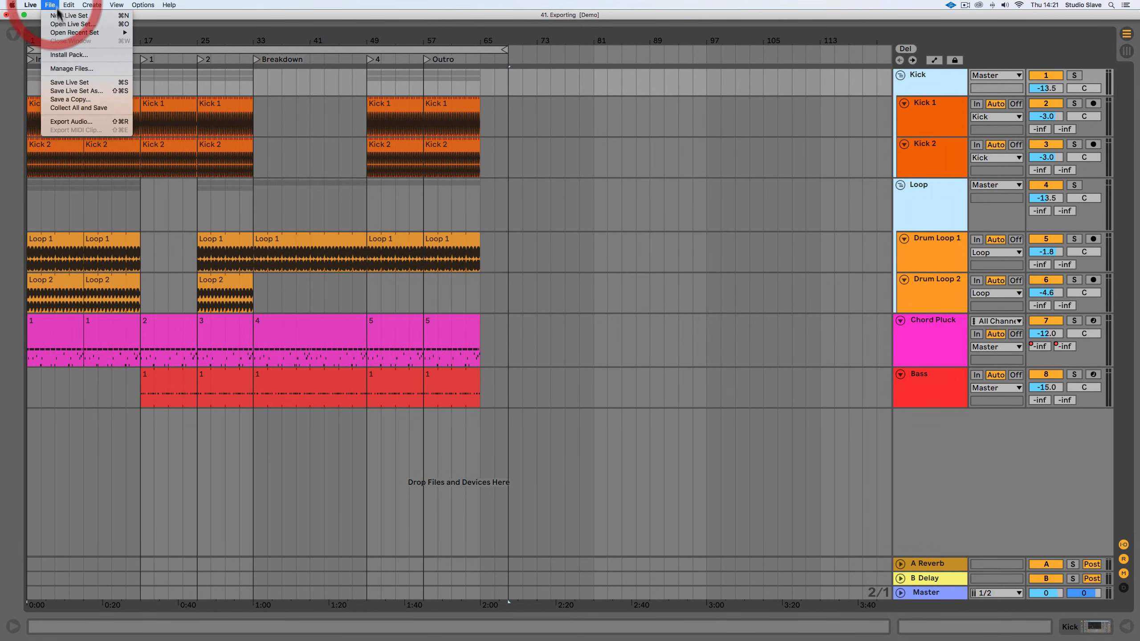
pyautogui.click(63, 120)
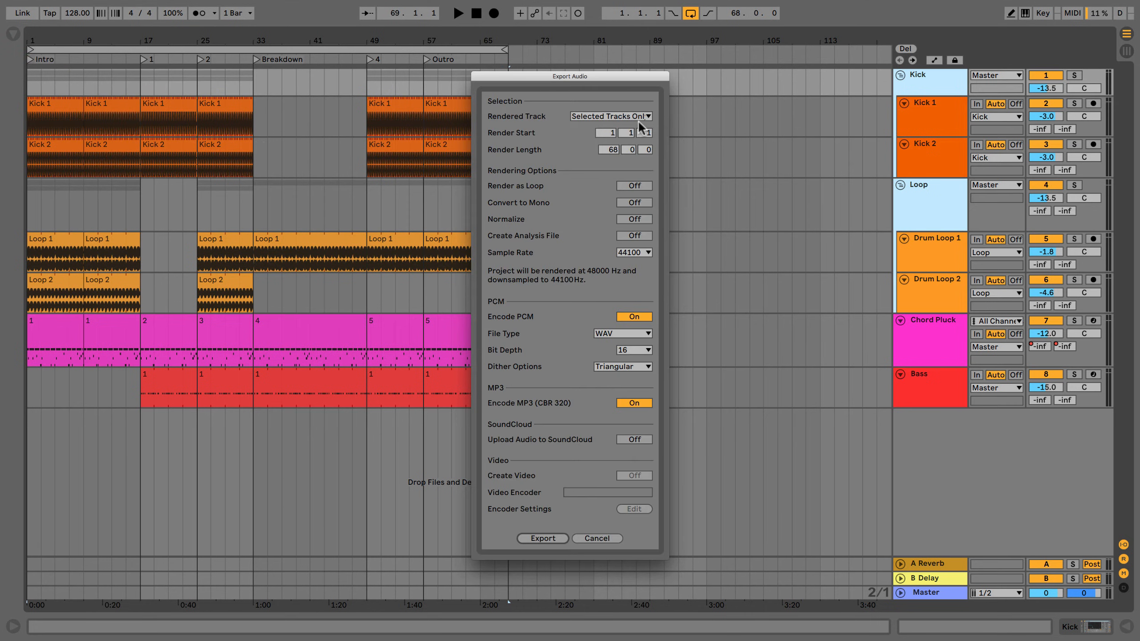
pyautogui.click(638, 115)
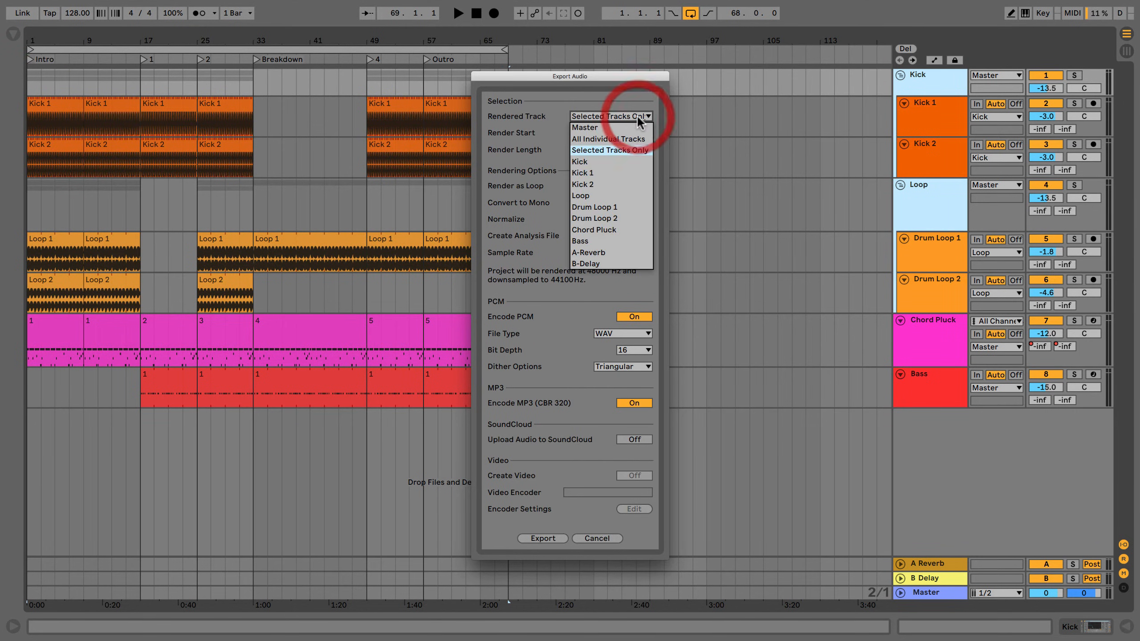
pyautogui.click(616, 131)
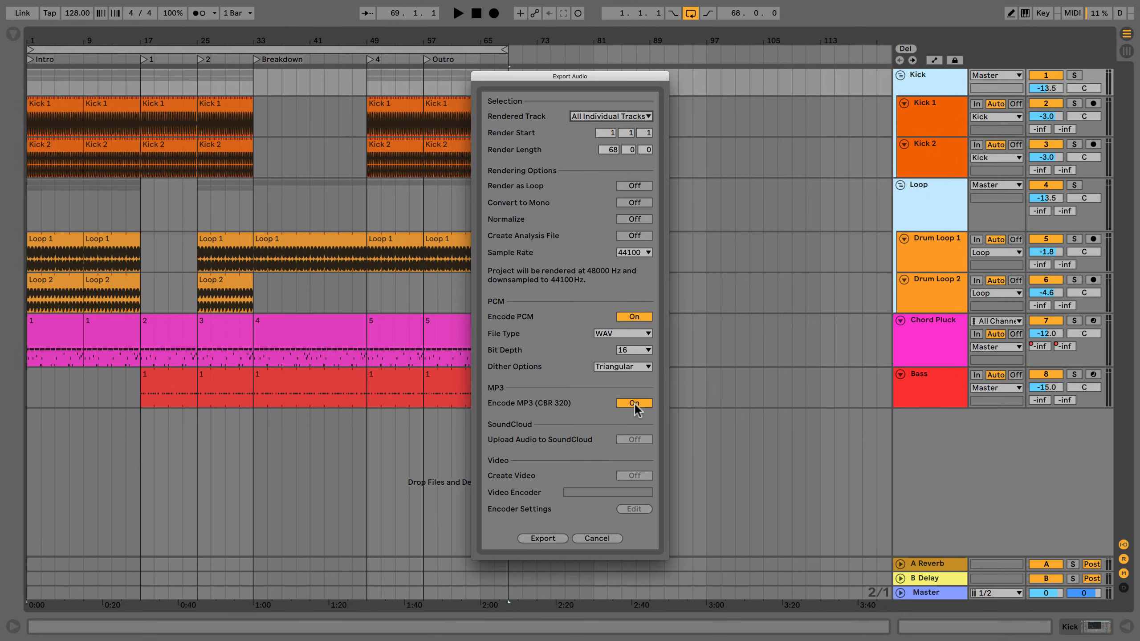
pyautogui.click(634, 317)
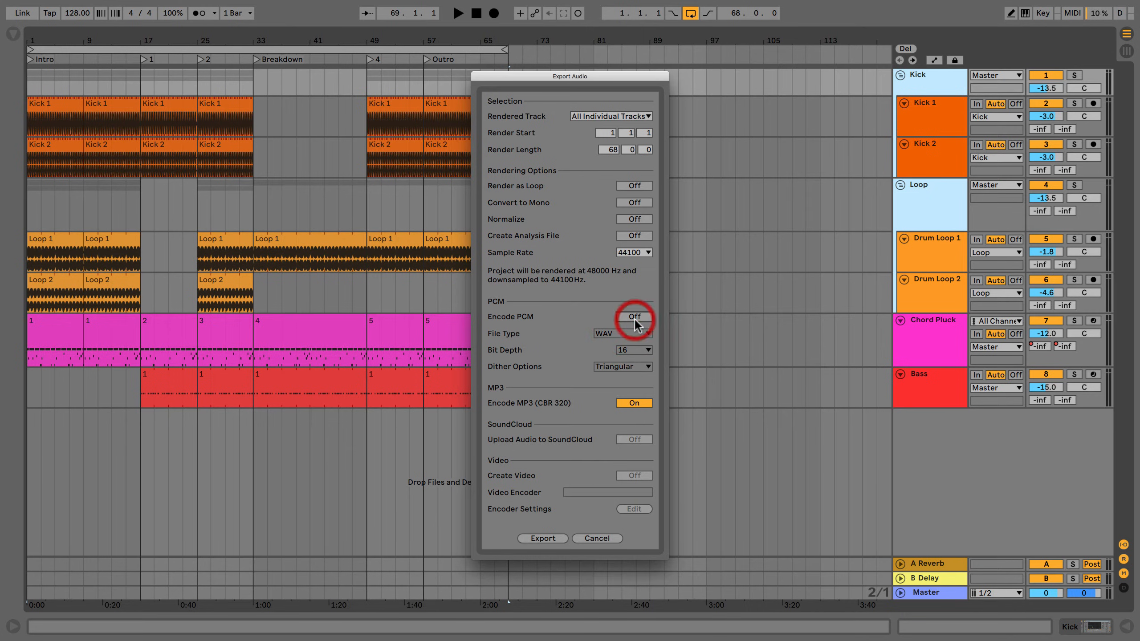
# Export the tracks into the Stems folder on the desktop under the file name Exporting Stems.
pyautogui.click(543, 538)
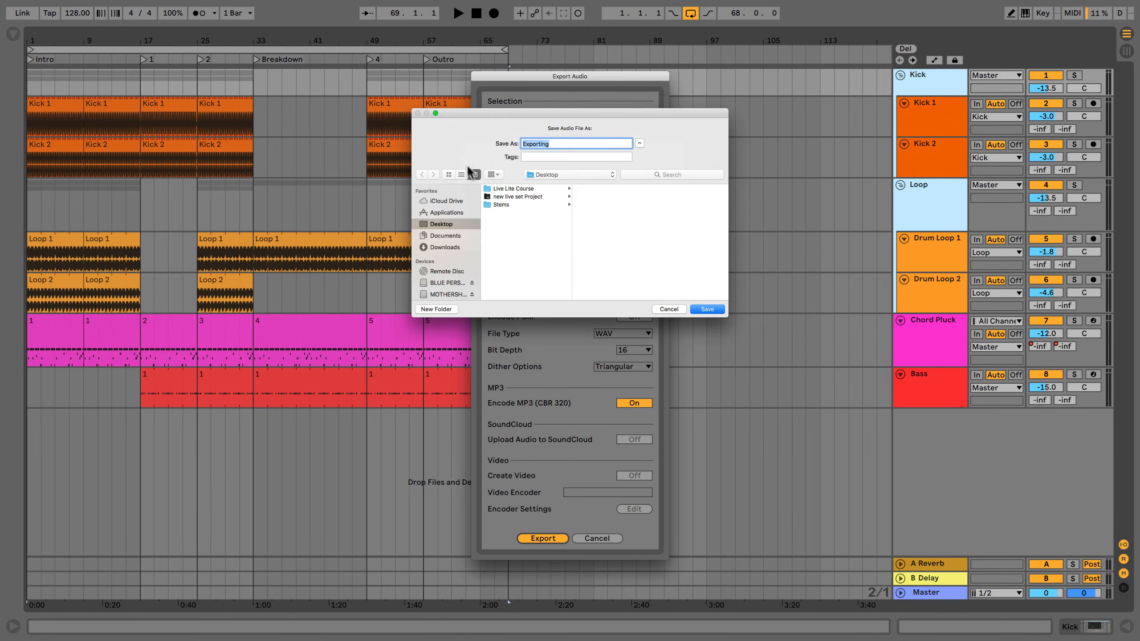
pyautogui.click(498, 205)
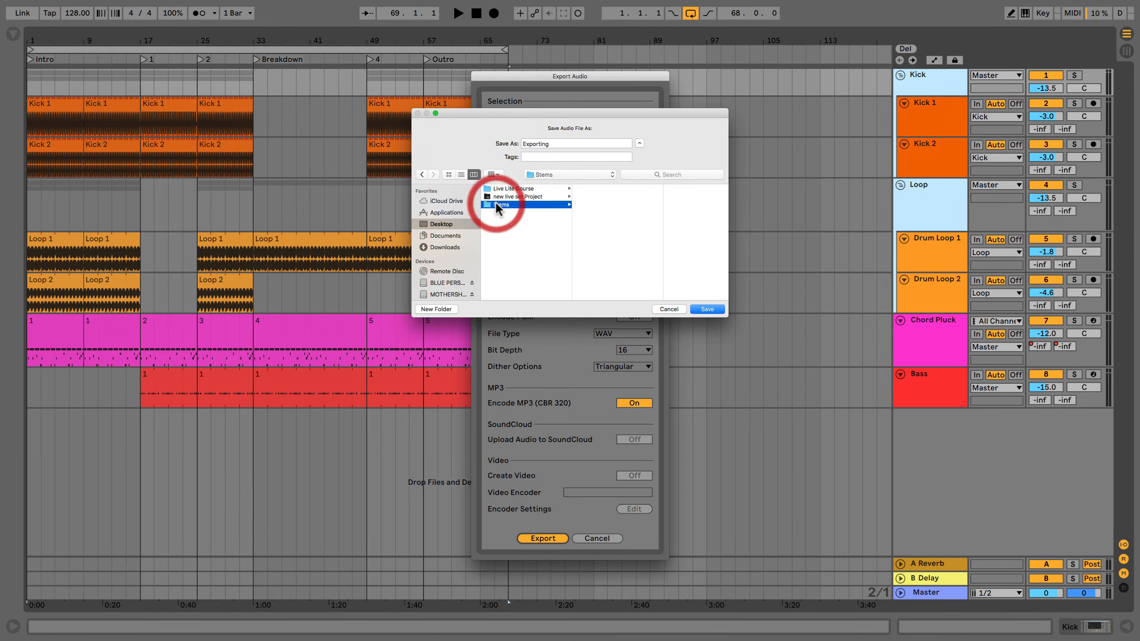
pyautogui.click(555, 143)
pyautogui.write('pR')
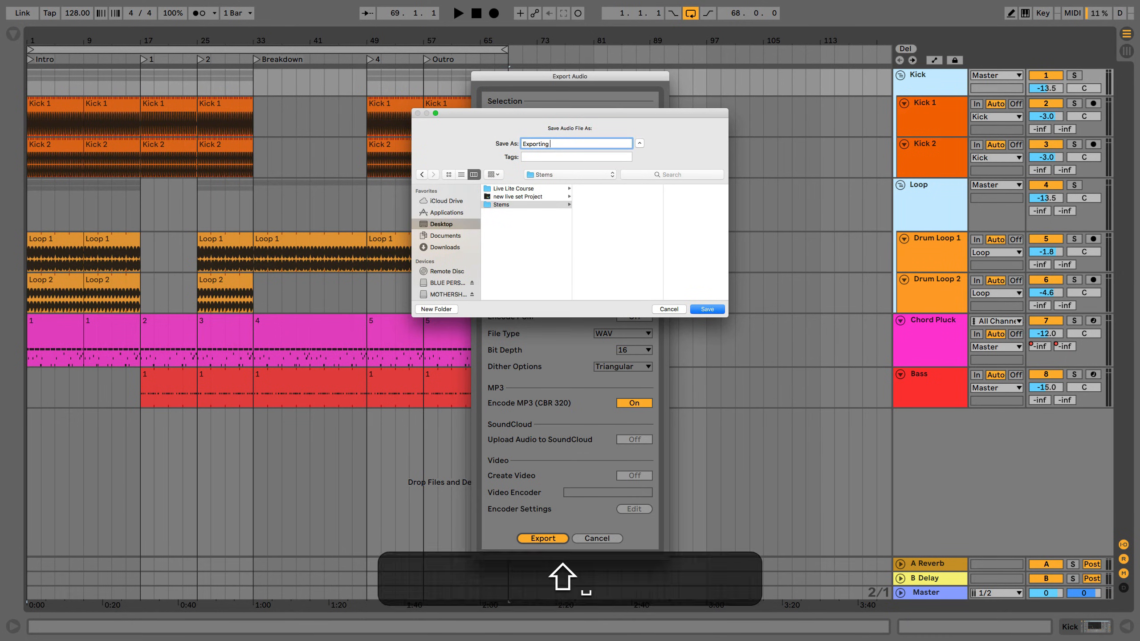
pyautogui.write('PO')
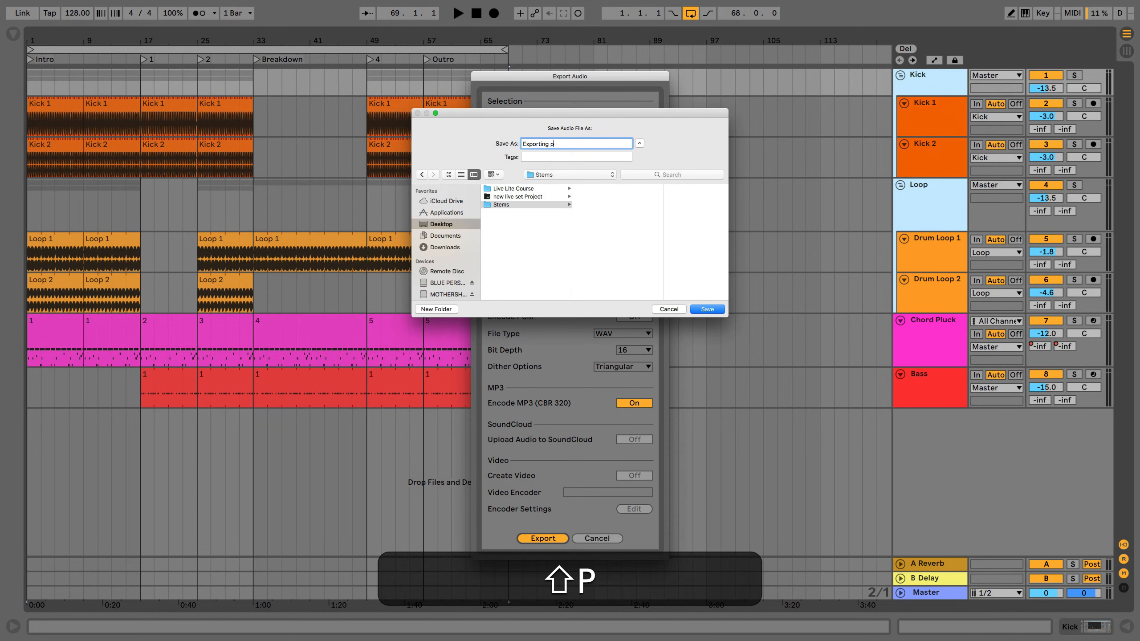
pyautogui.press('BackSpace')
pyautogui.press('BackSpace')
pyautogui.press('BackSpace')
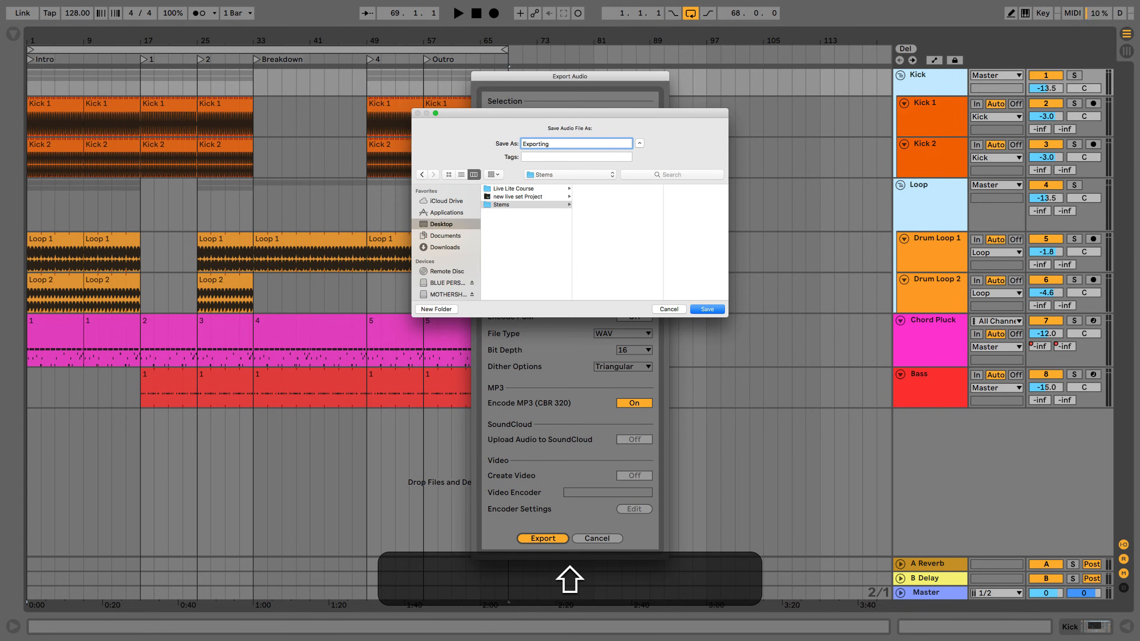
pyautogui.write('Stems')
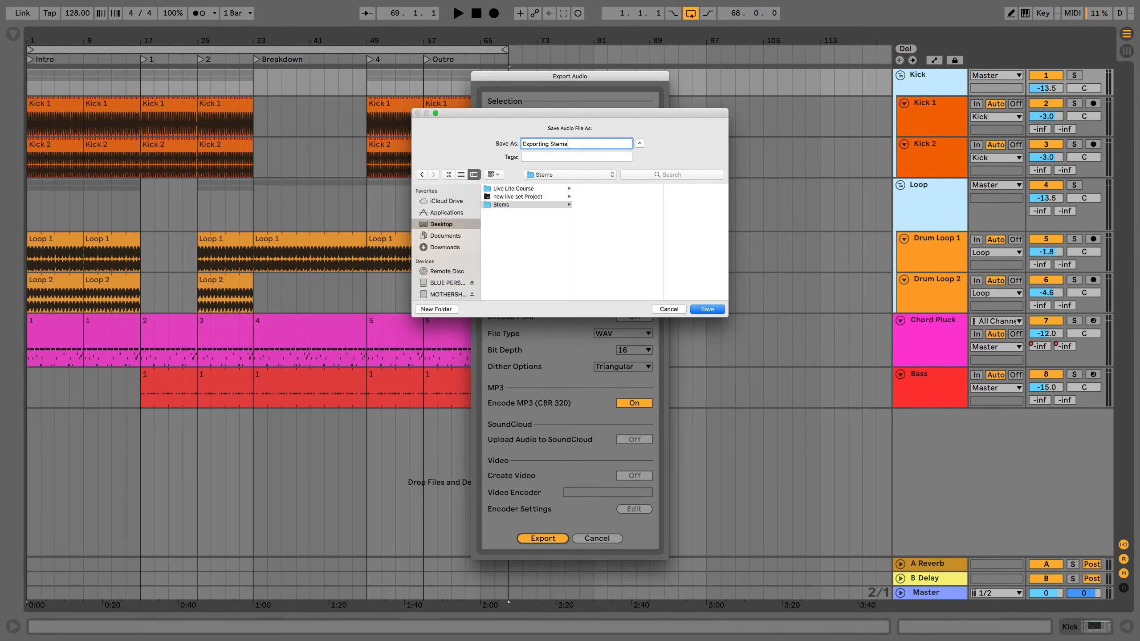
pyautogui.press('Return')
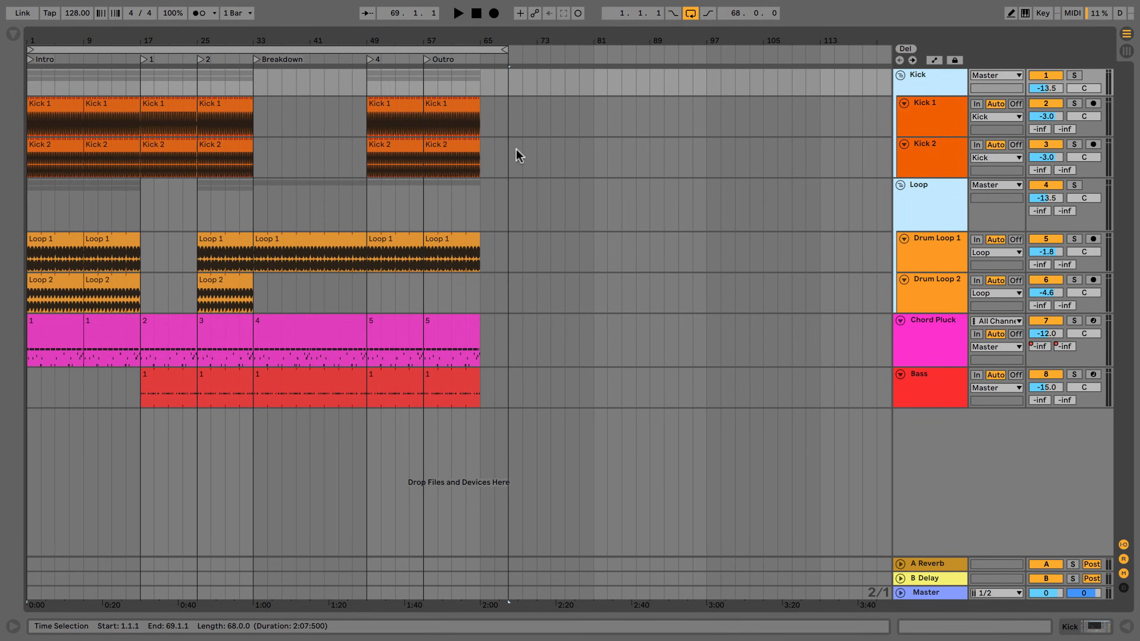
# Exit full-screen view, open the Stems folder on the desktop in Finder, and widen the file column to fit the full names.
pyautogui.moveTo(89, 1)
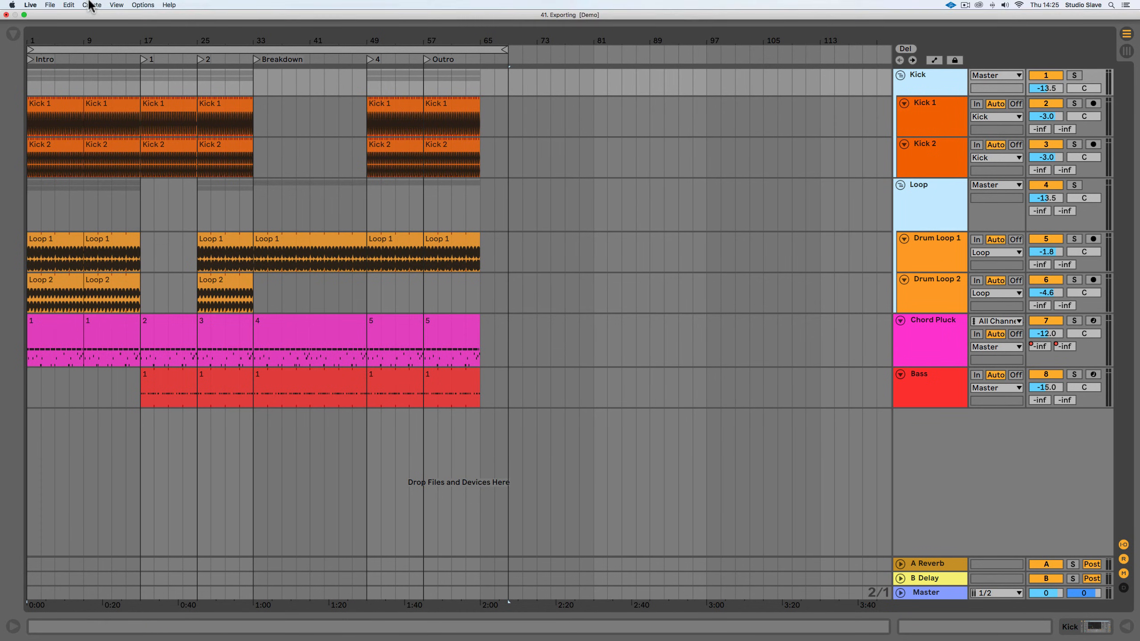
pyautogui.click(25, 16)
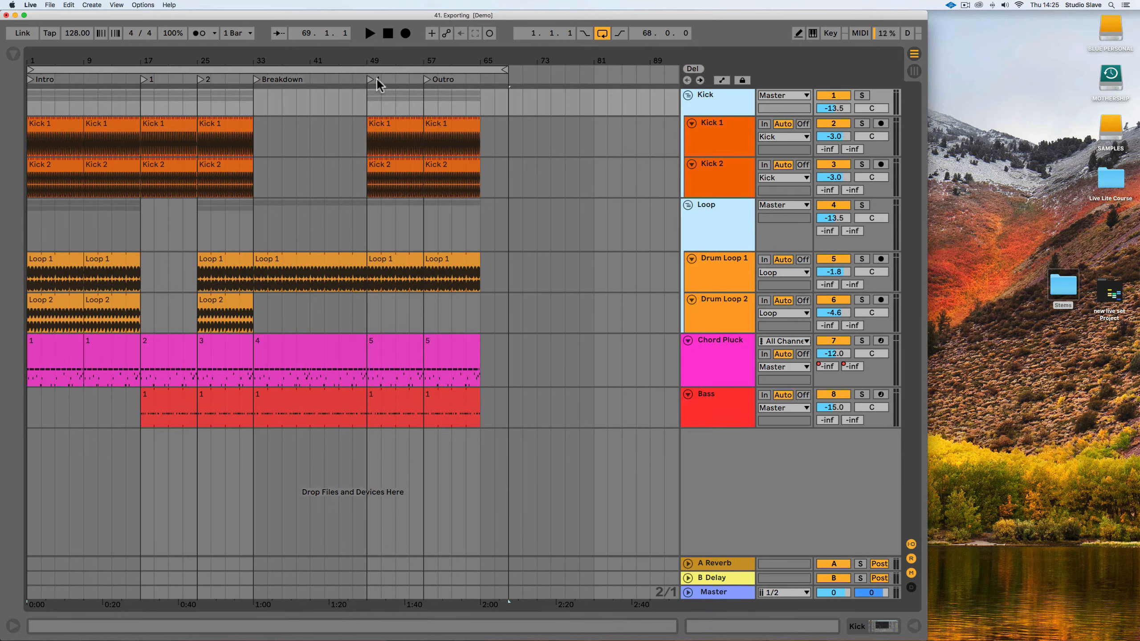
pyautogui.doubleClick(1063, 286)
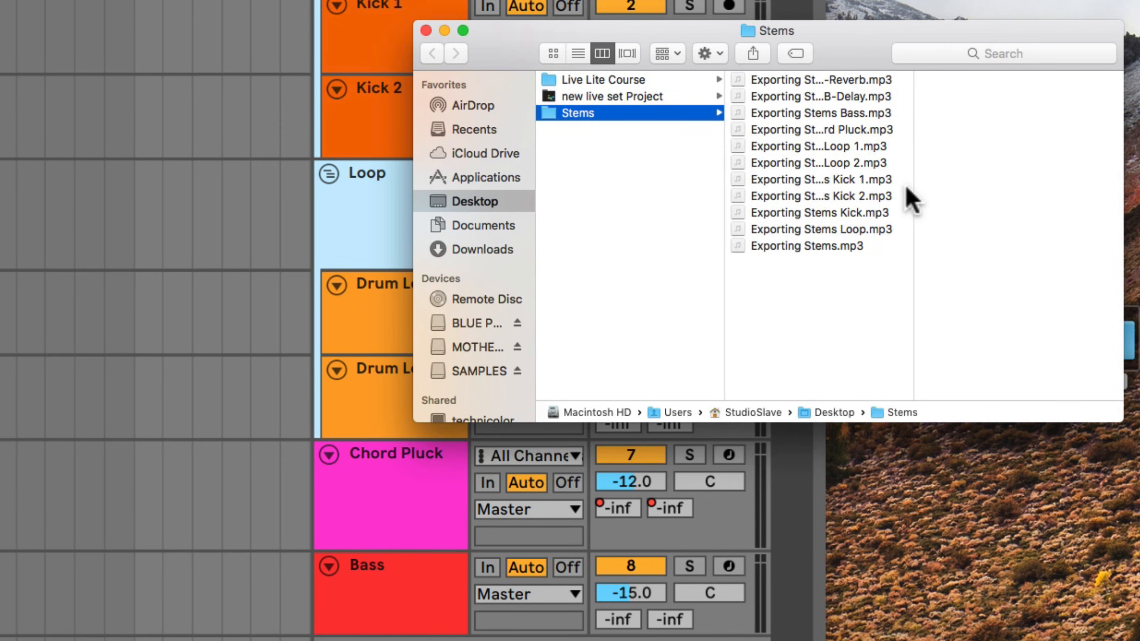
pyautogui.moveTo(914, 183); pyautogui.dragTo(1139, 184)
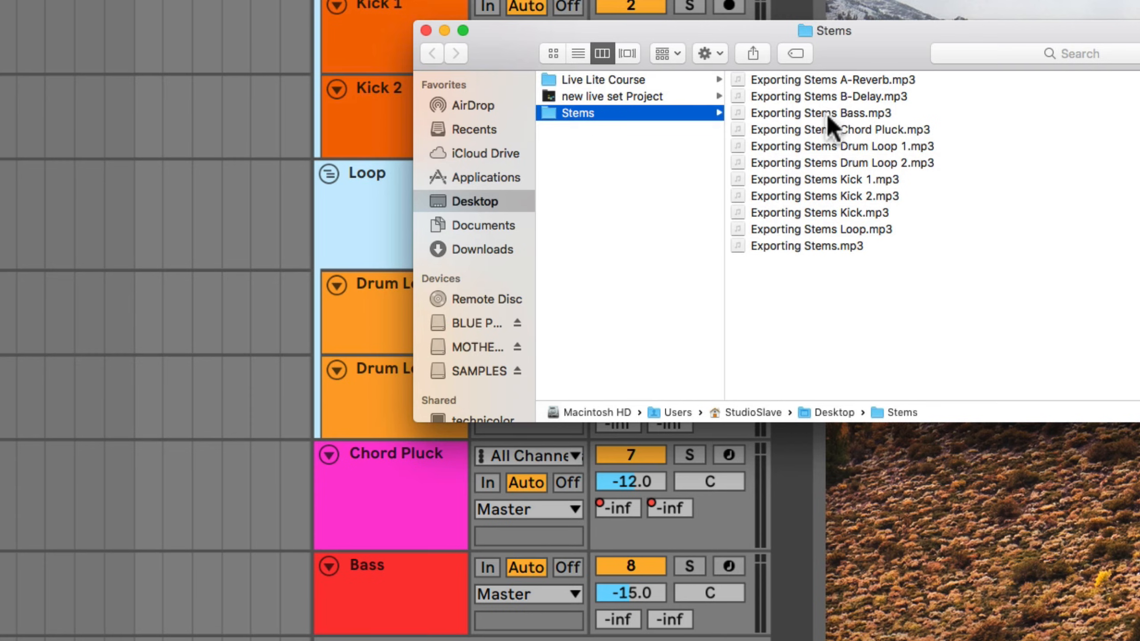
# Look through the exported track and group stem files in the Stems folder, including the Kick, Loop and Drum Loop files.
pyautogui.click(851, 198)
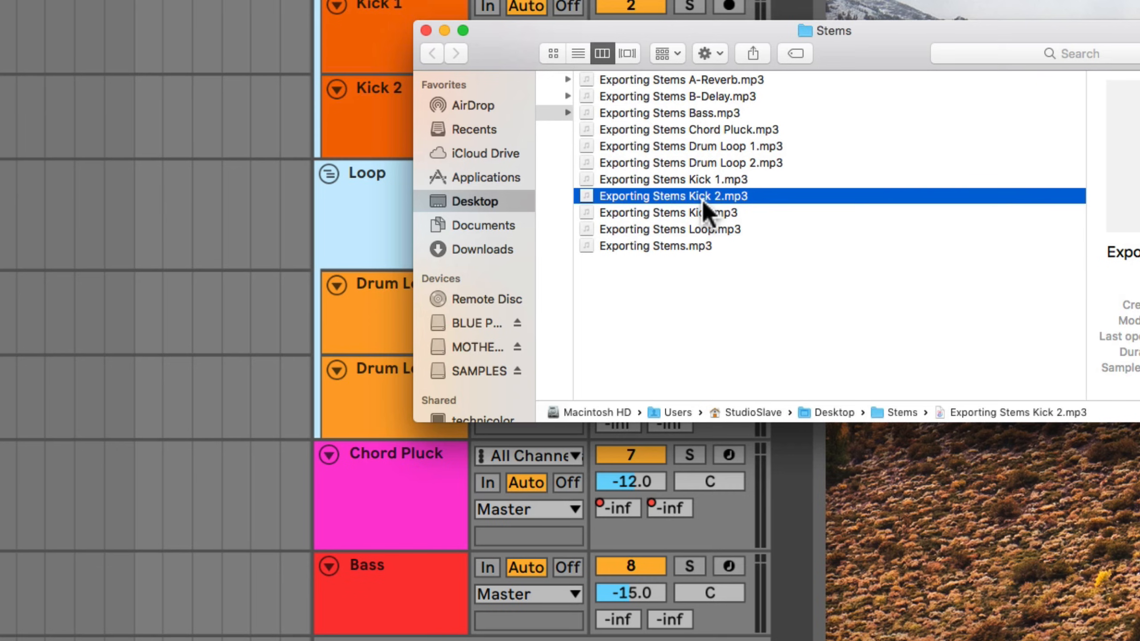
pyautogui.click(675, 213)
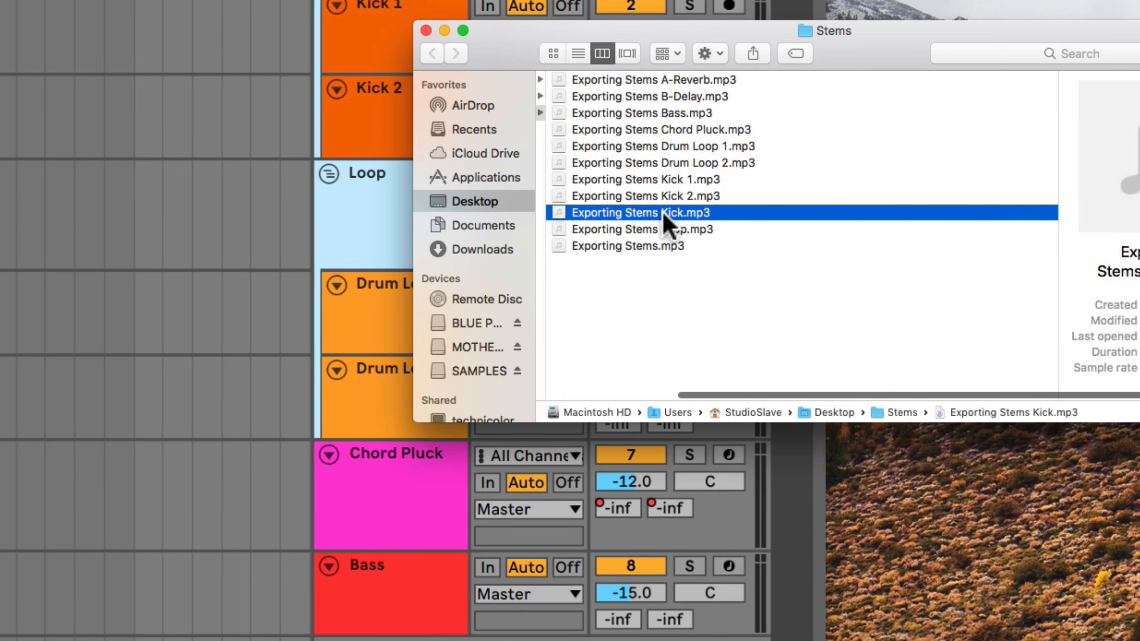
pyautogui.click(668, 228)
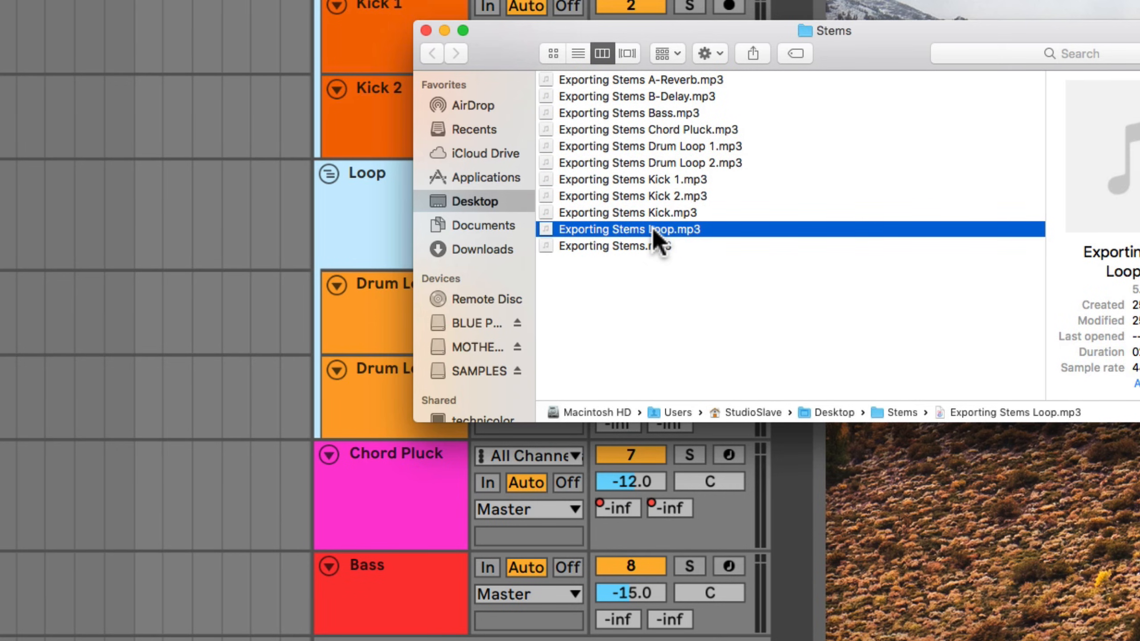
pyautogui.click(663, 163)
pyautogui.click(665, 147)
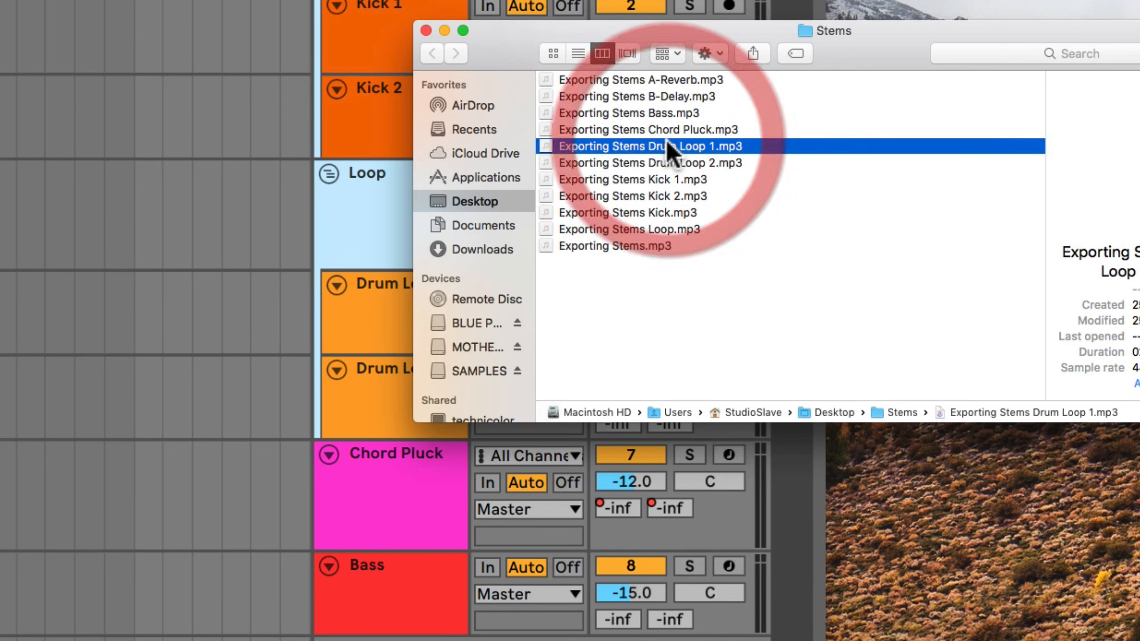
pyautogui.moveTo(820, 332); pyautogui.dragTo(670, 85)
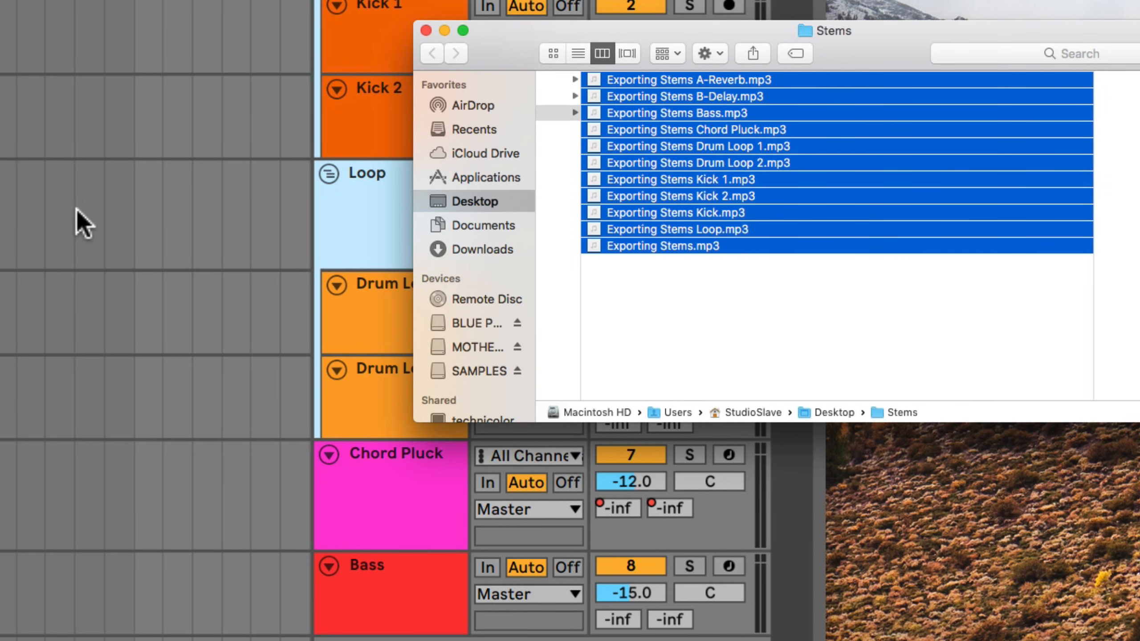
pyautogui.click(685, 266)
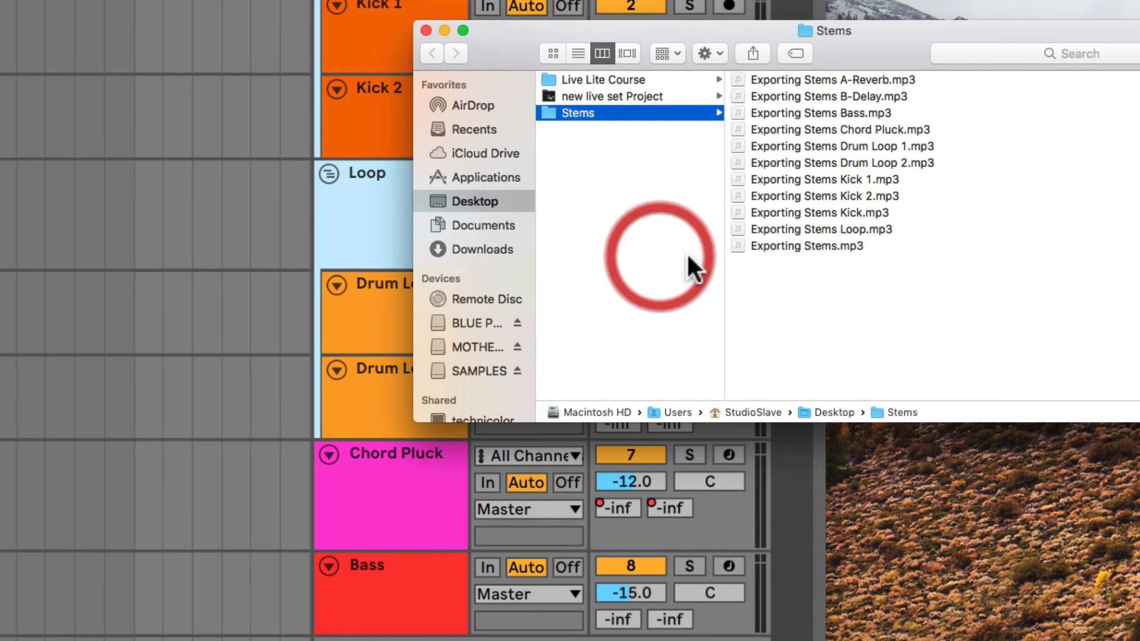
# Preview the full mix file Exporting Stems.mp3 and close the preview.
pyautogui.click(786, 246)
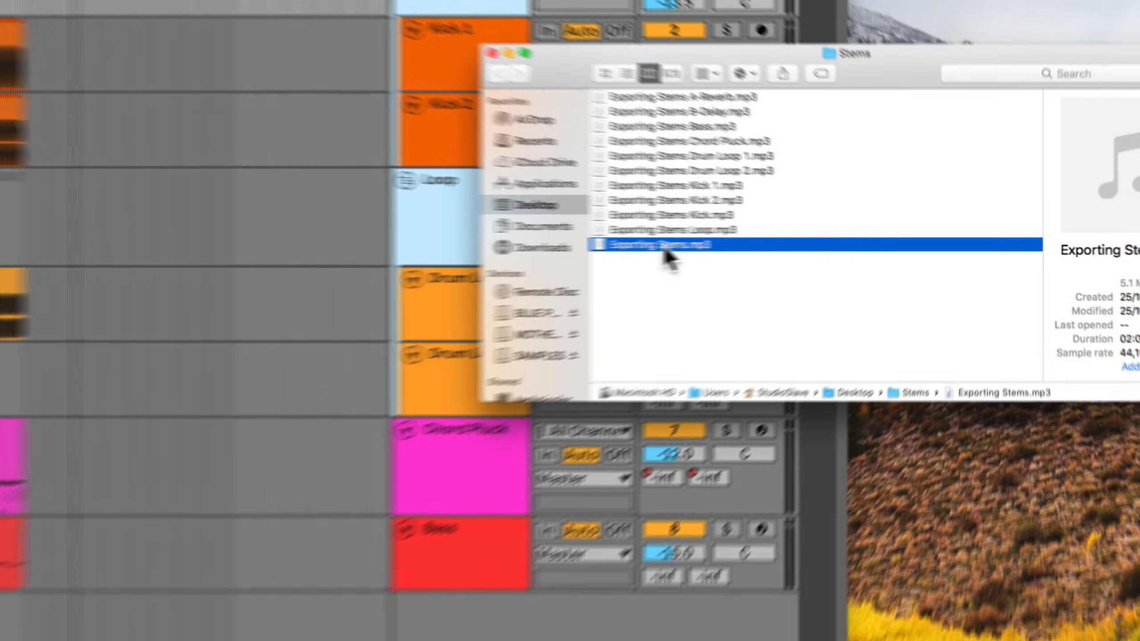
pyautogui.press('space')
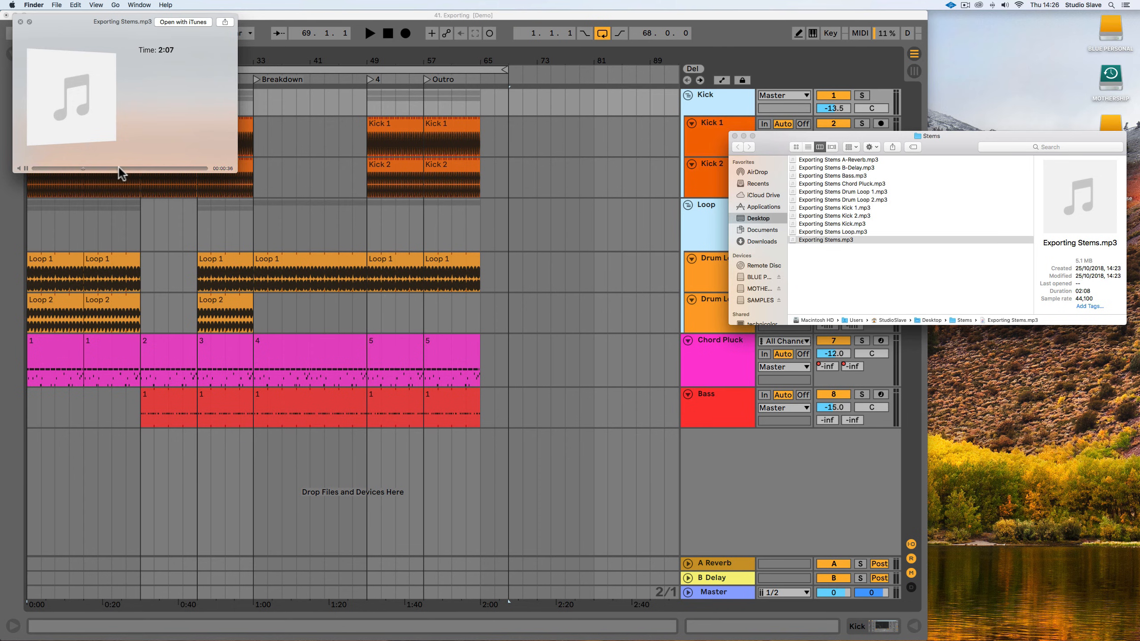
pyautogui.press('space')
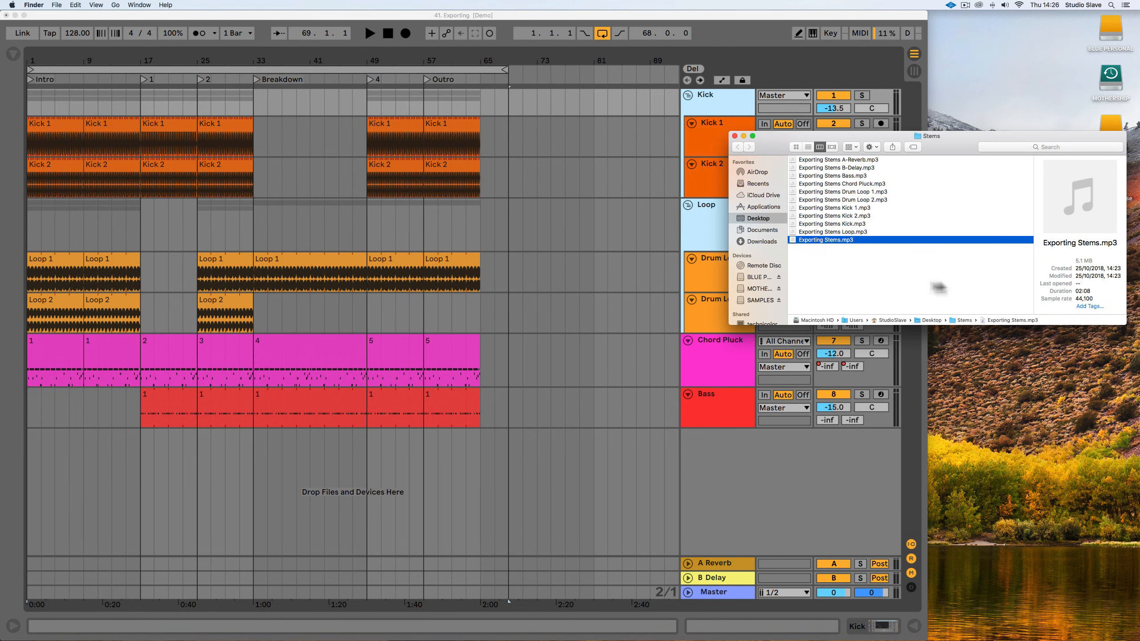
# Delete the full mix Exporting Stems.mp3 and the Loop and Kick group stems from the Stems folder.
pyautogui.press('super+BackSpace')
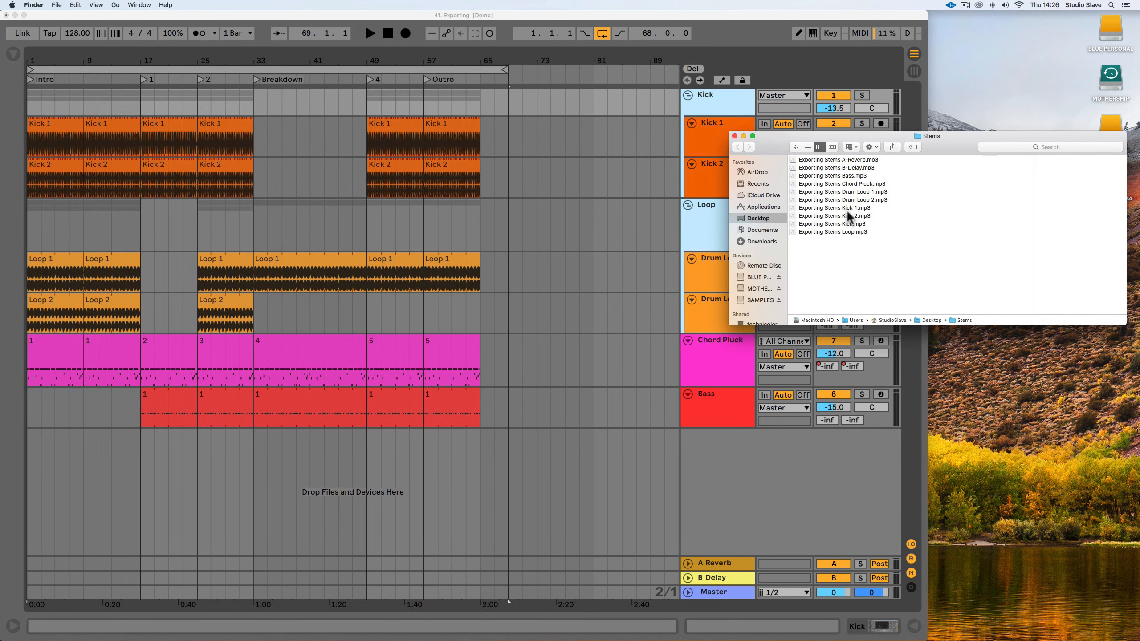
pyautogui.click(846, 231)
pyautogui.press('super+BackSpace')
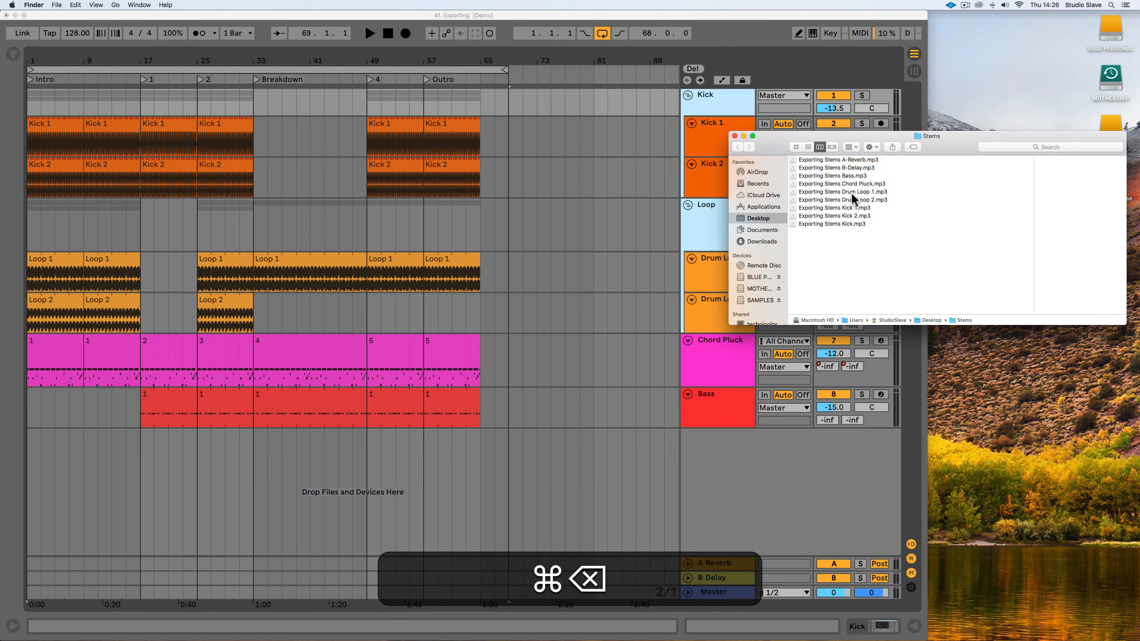
pyautogui.click(848, 221)
pyautogui.press('super+BackSpace')
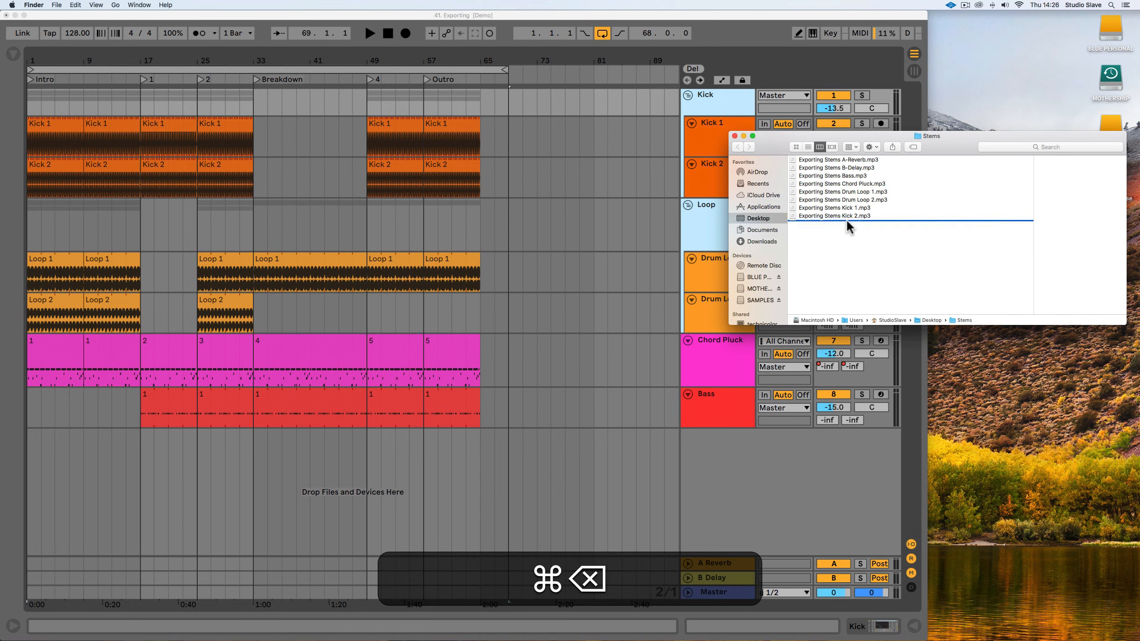
# Select the remaining stem files from B-Delay down to Kick 2 to review them, and clear the selection.
pyautogui.moveTo(869, 235); pyautogui.dragTo(835, 173)
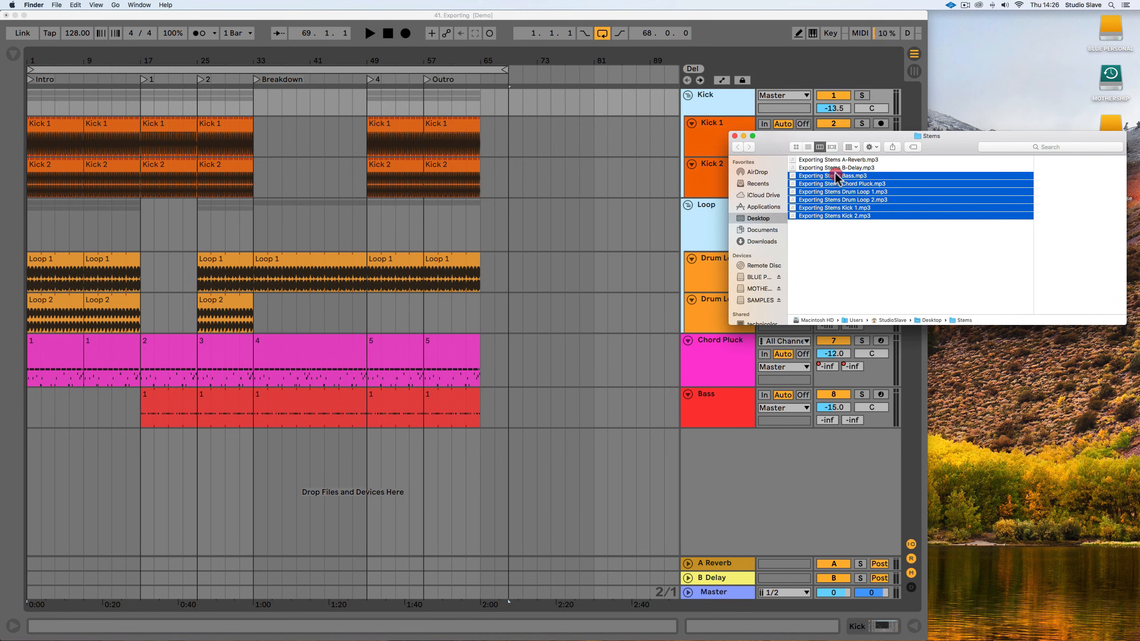
pyautogui.moveTo(858, 247); pyautogui.dragTo(853, 166)
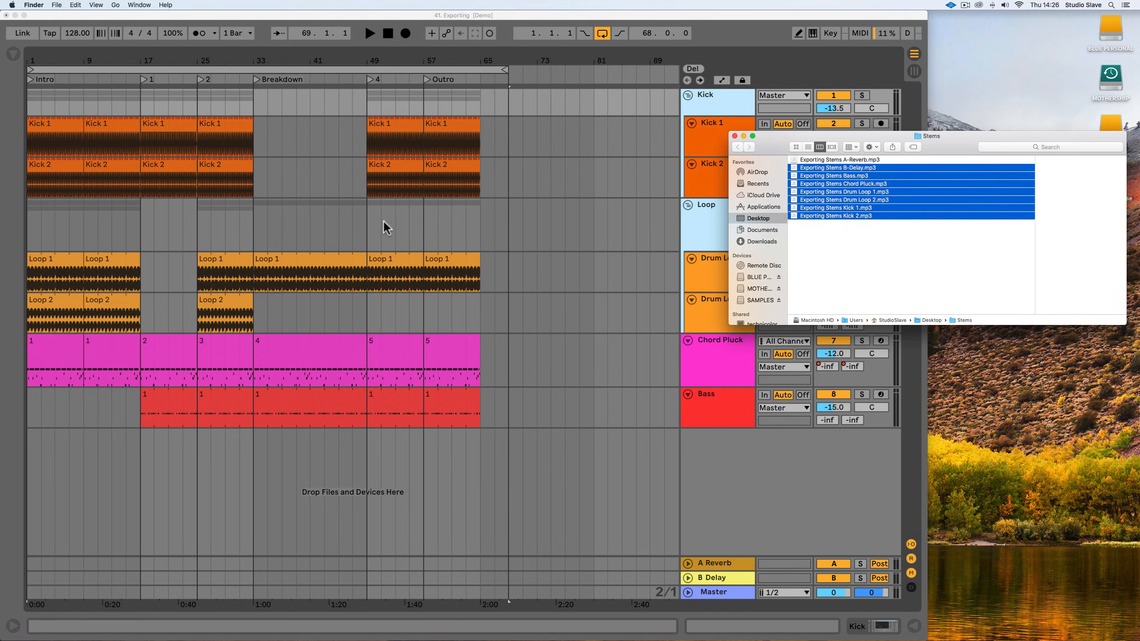
pyautogui.click(843, 245)
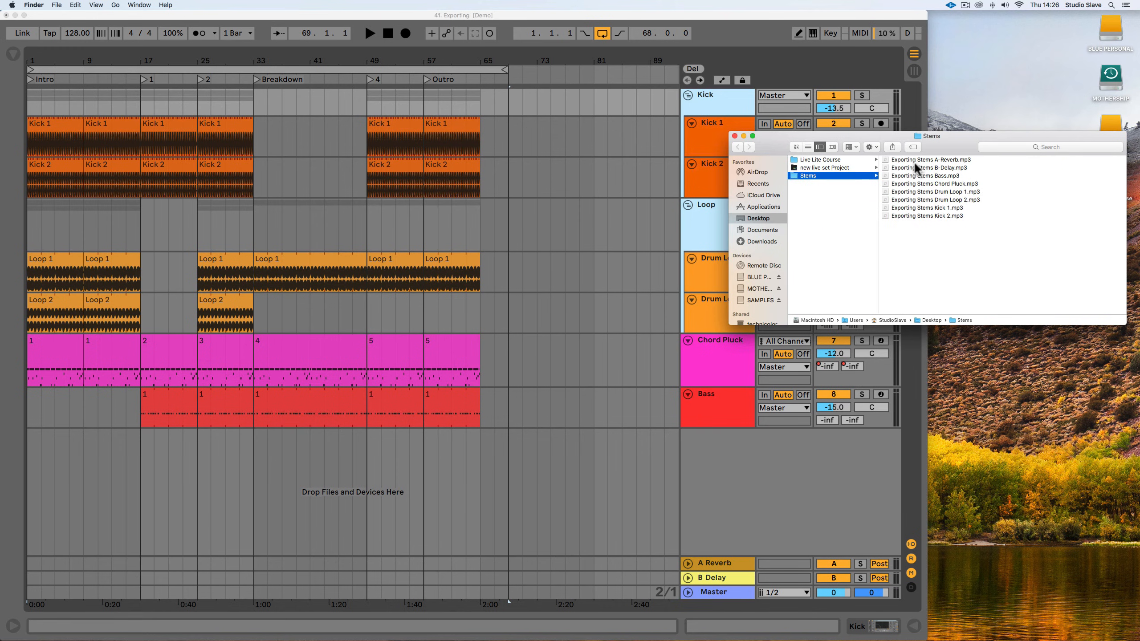
# Preview the A-Reverb stem from several playback positions, close the preview, and select the B-Delay stem.
pyautogui.click(904, 160)
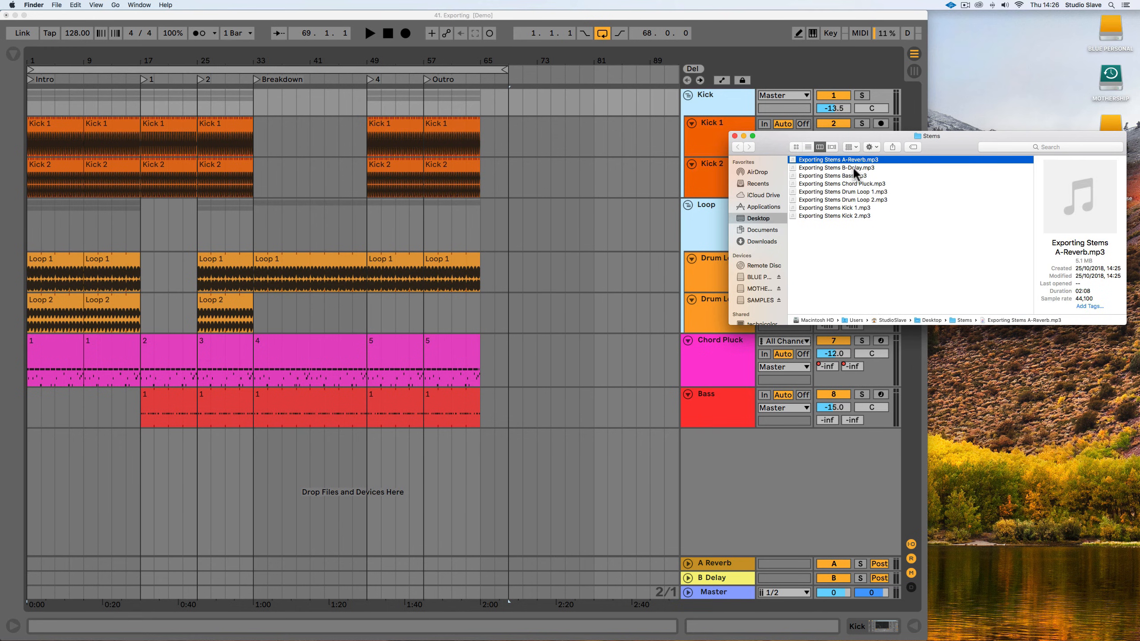
pyautogui.press('space')
pyautogui.click(50, 168)
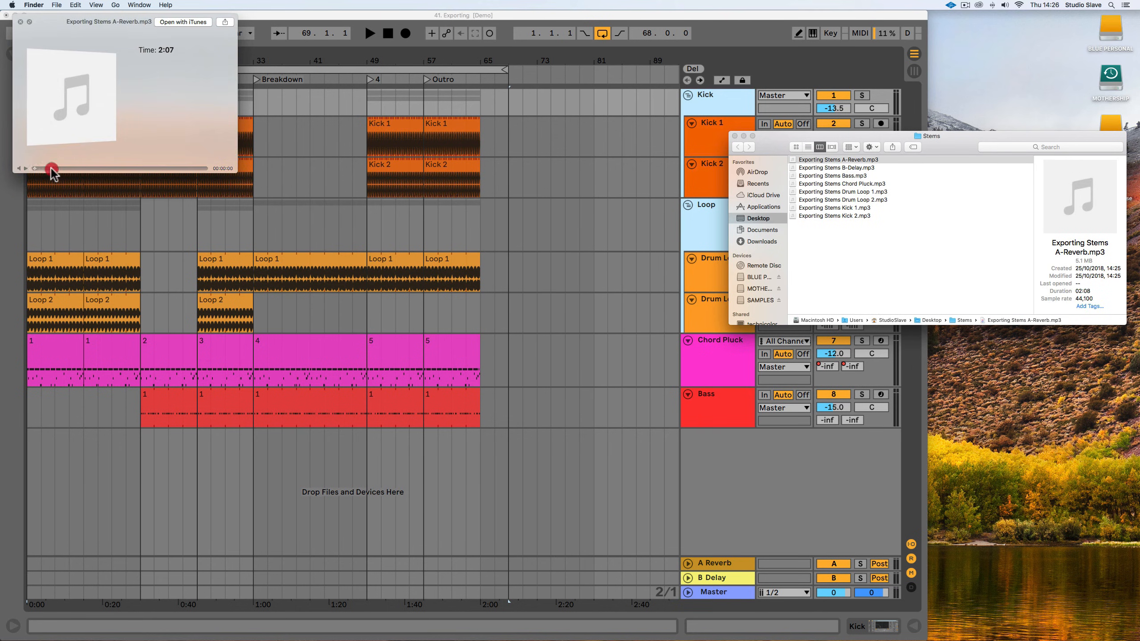
pyautogui.moveTo(51, 167); pyautogui.dragTo(99, 169)
pyautogui.click(89, 168)
pyautogui.click(92, 167)
pyautogui.click(20, 22)
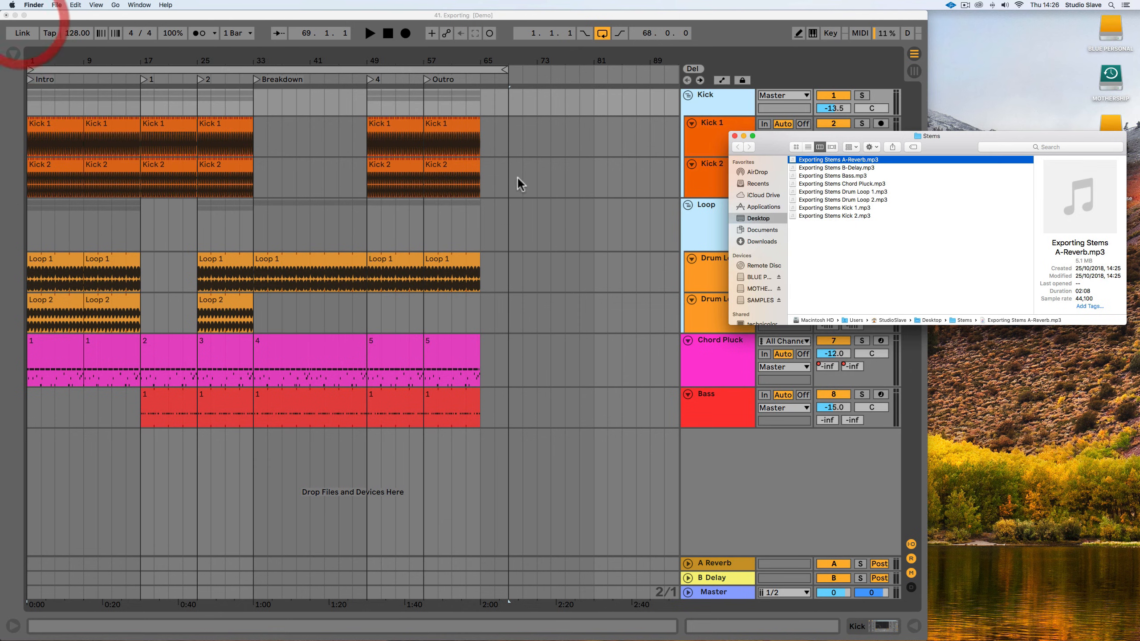
pyautogui.click(855, 165)
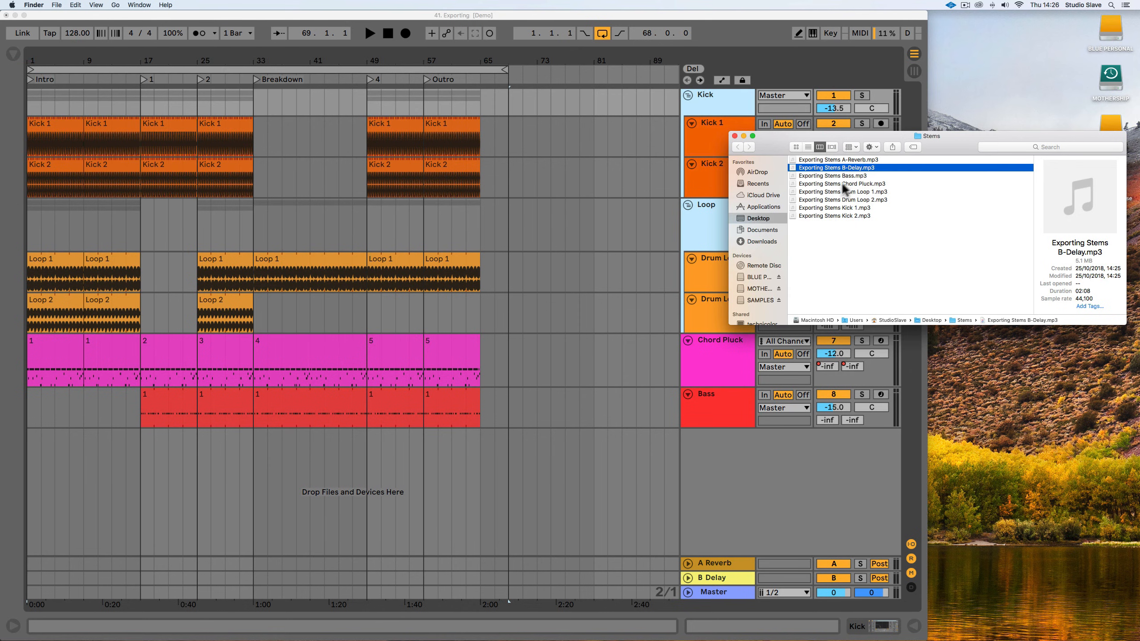